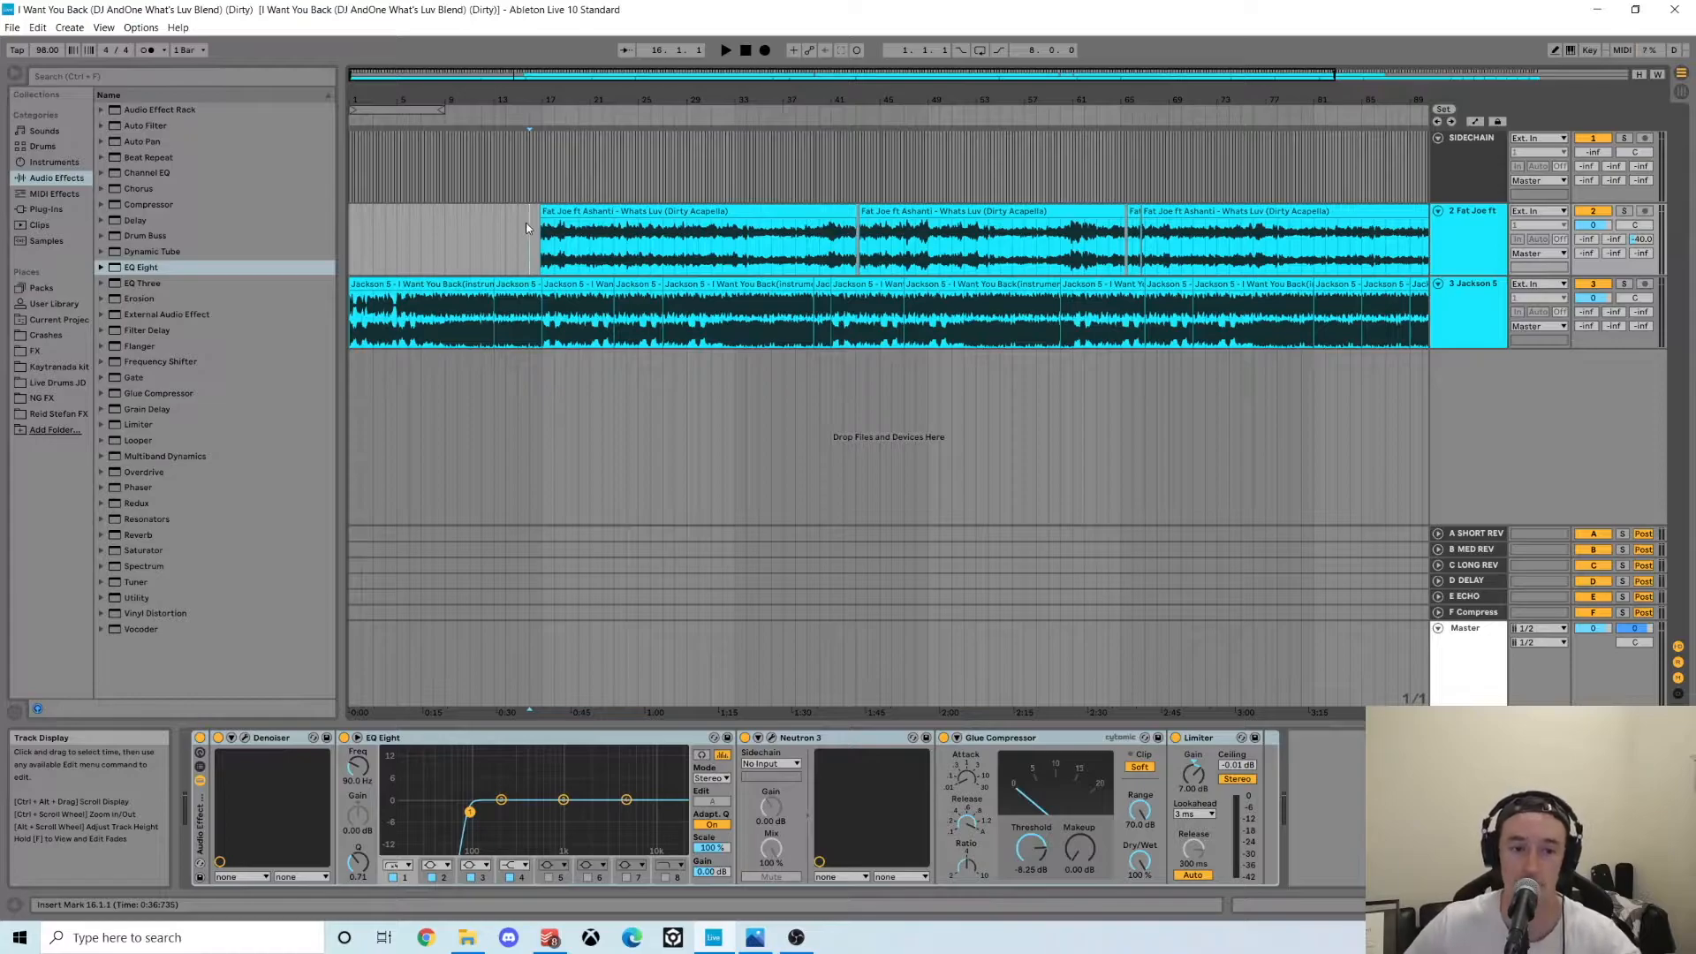
- Play the blend from bar 16, just before the acapella enters on its track
{"action": "left_click", "coordinate": [523, 223]}
{"action": "key", "text": "space"}
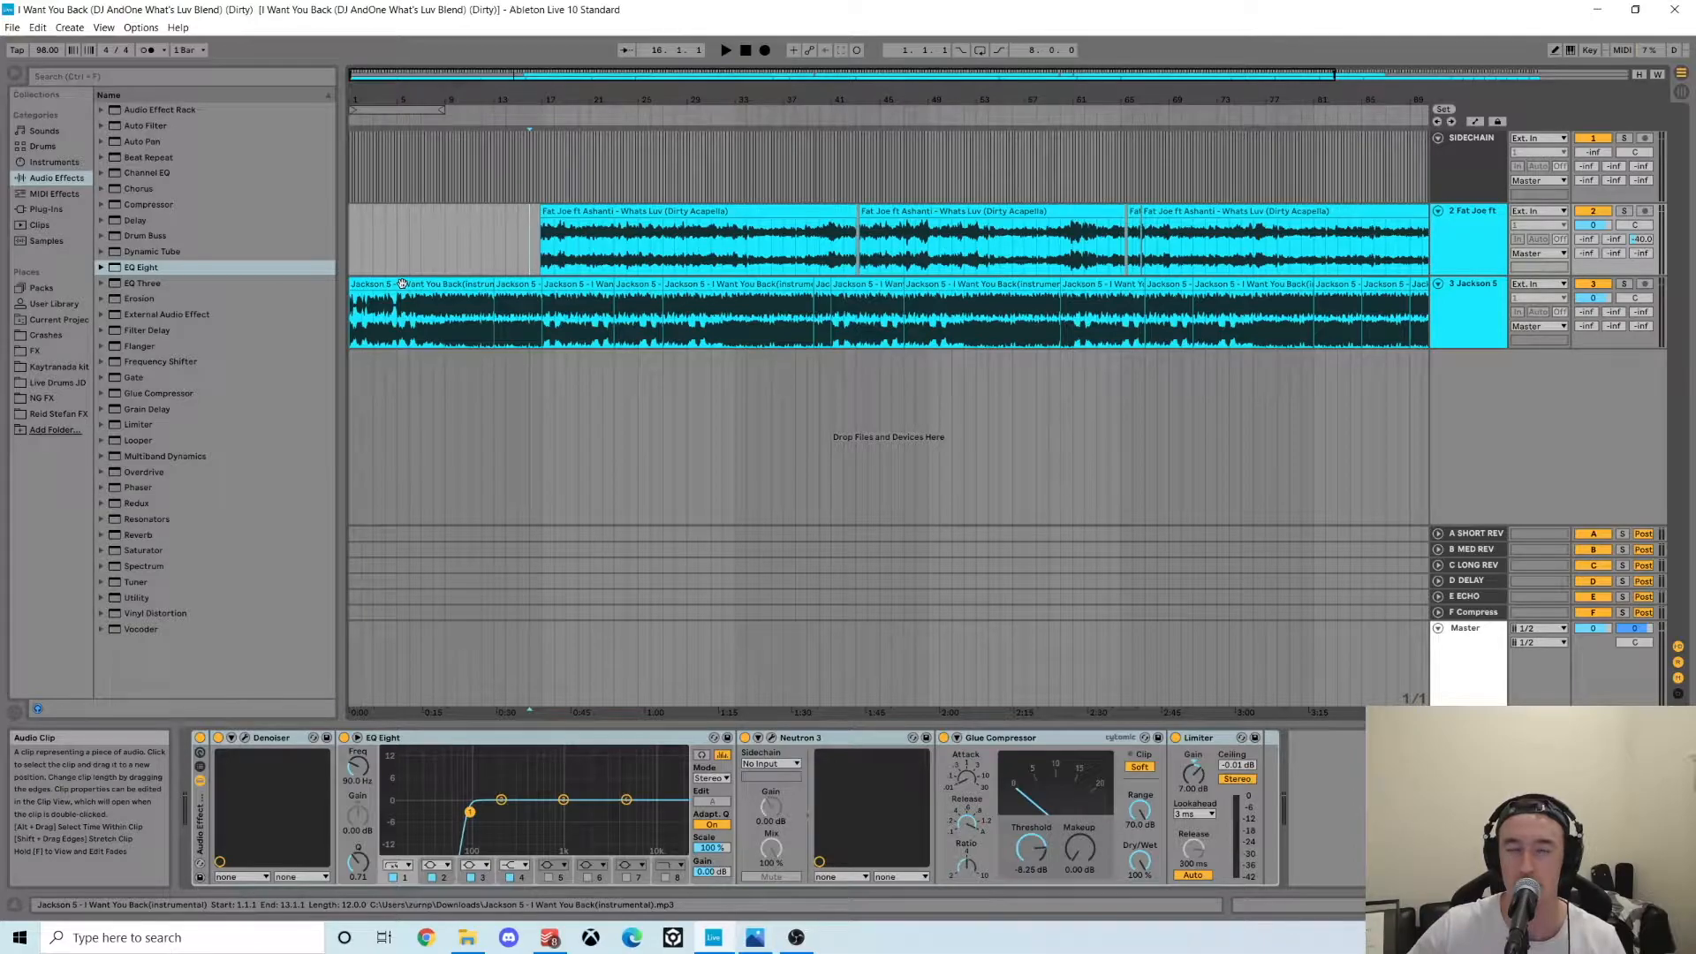
{"action": "left_click", "coordinate": [485, 235]}
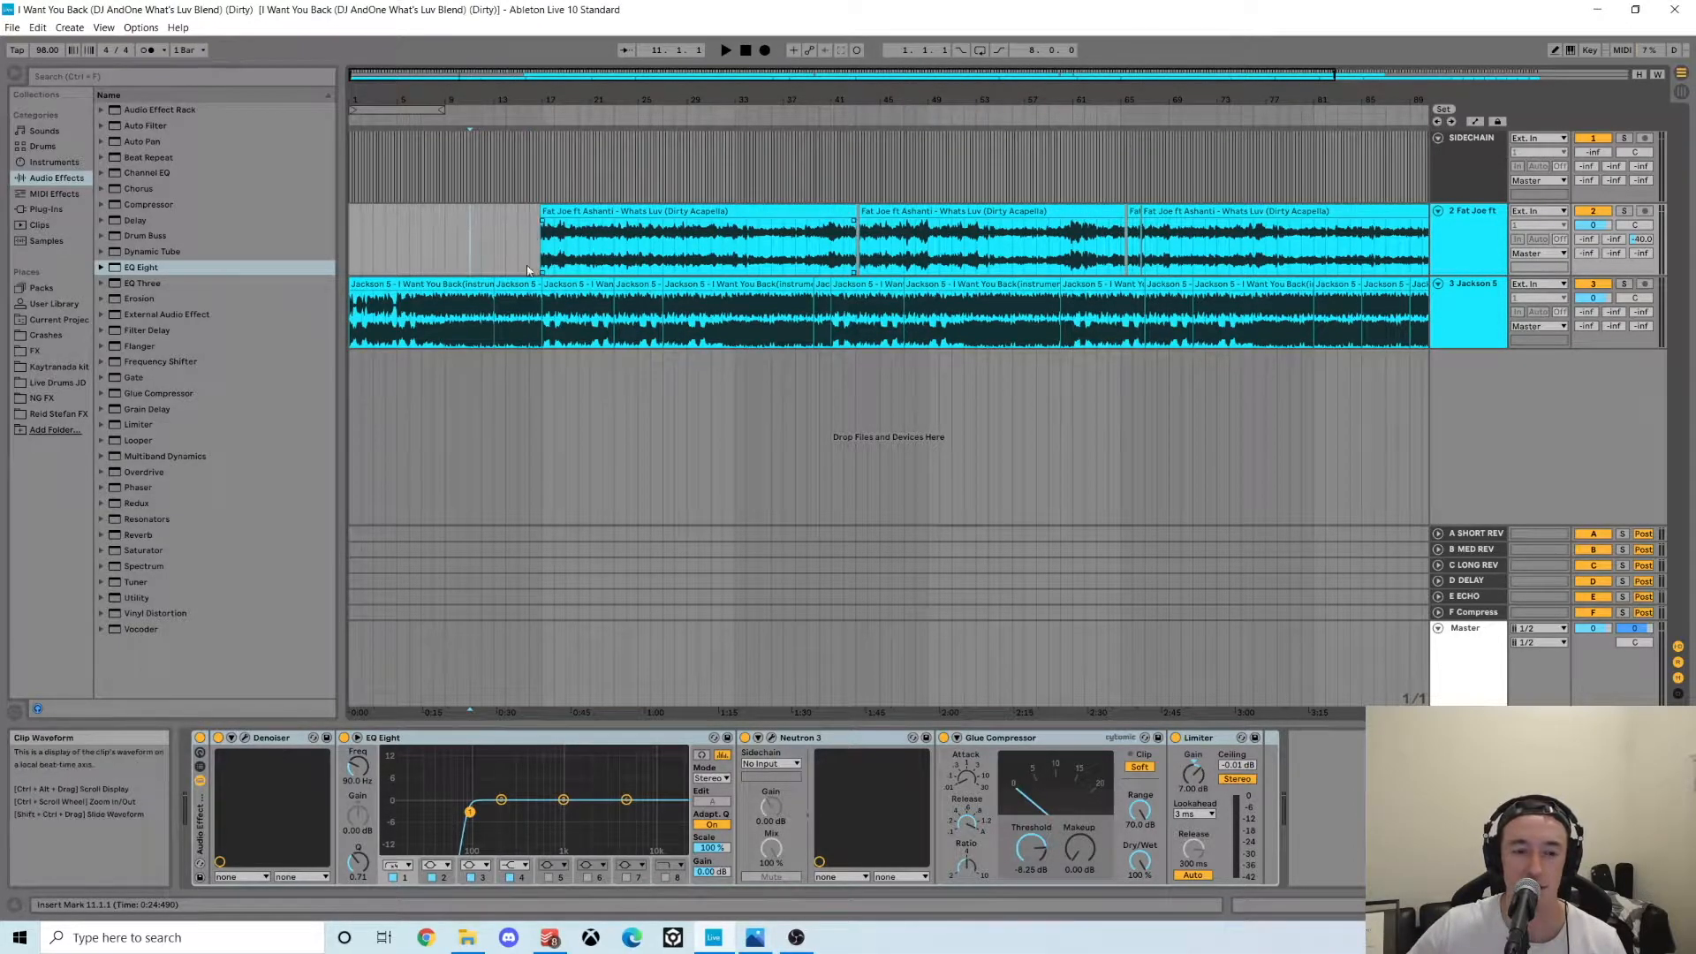
- Open the HArmonic Mixing Chart image from the desktop, examine its Camelot wheel and key tables, and return to Ableton Live
{"action": "left_click", "coordinate": [1606, 7]}
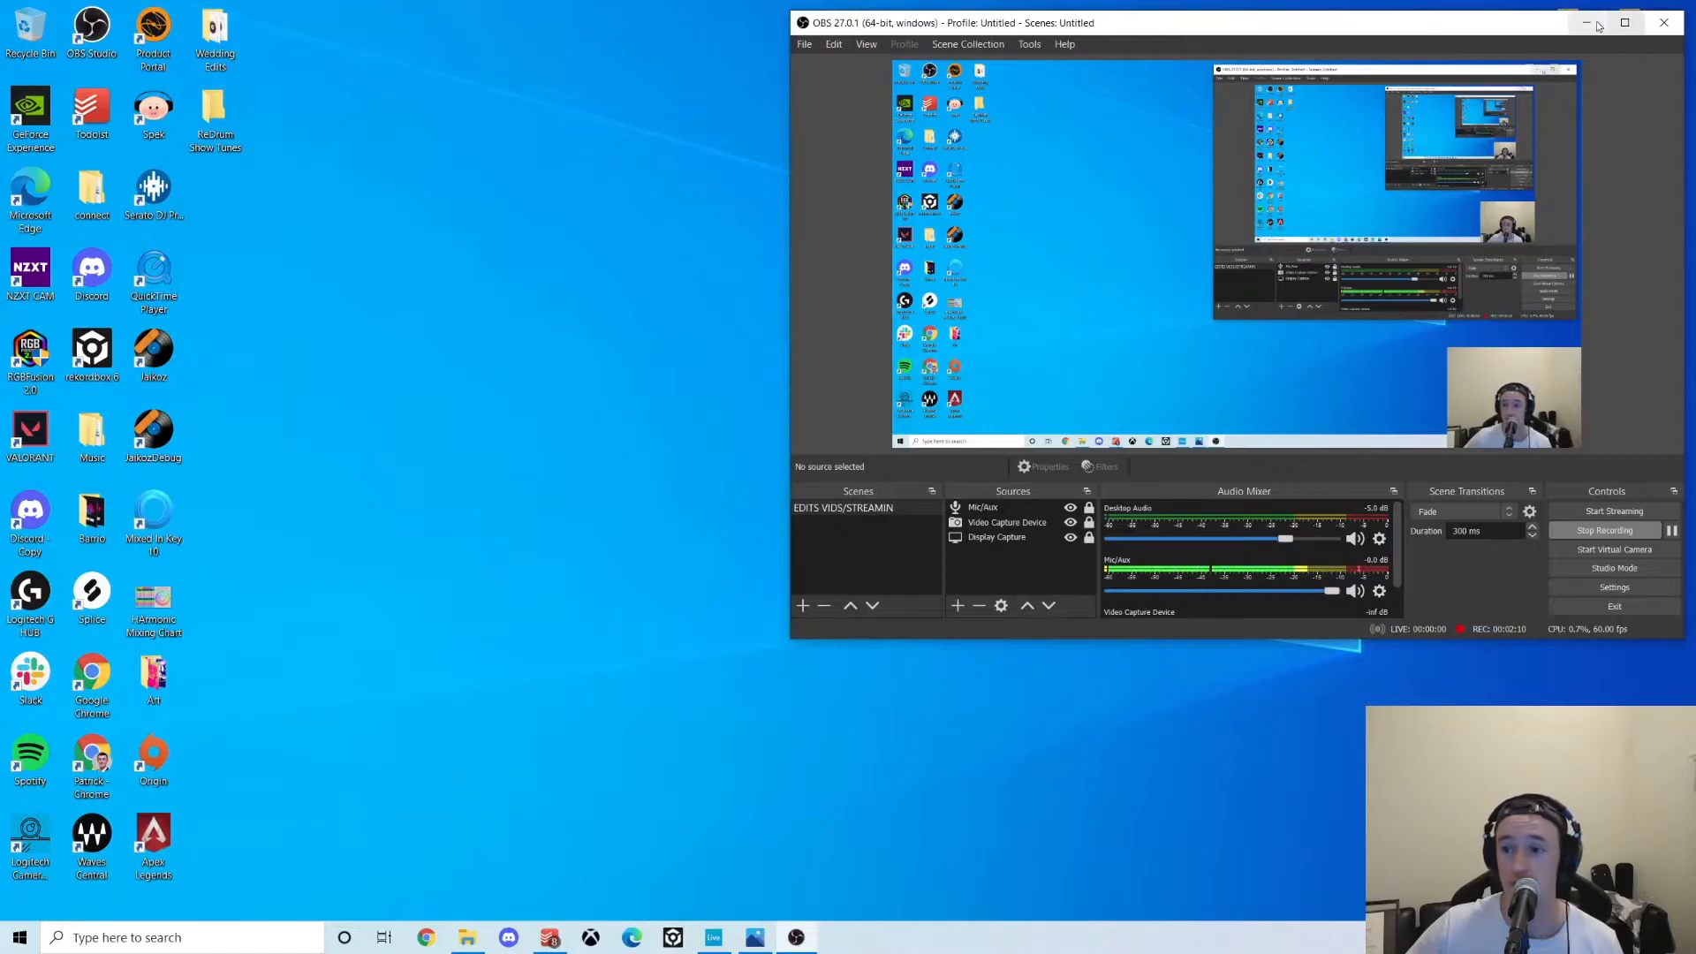
{"action": "left_click", "coordinate": [1586, 22]}
{"action": "double_click", "coordinate": [152, 598]}
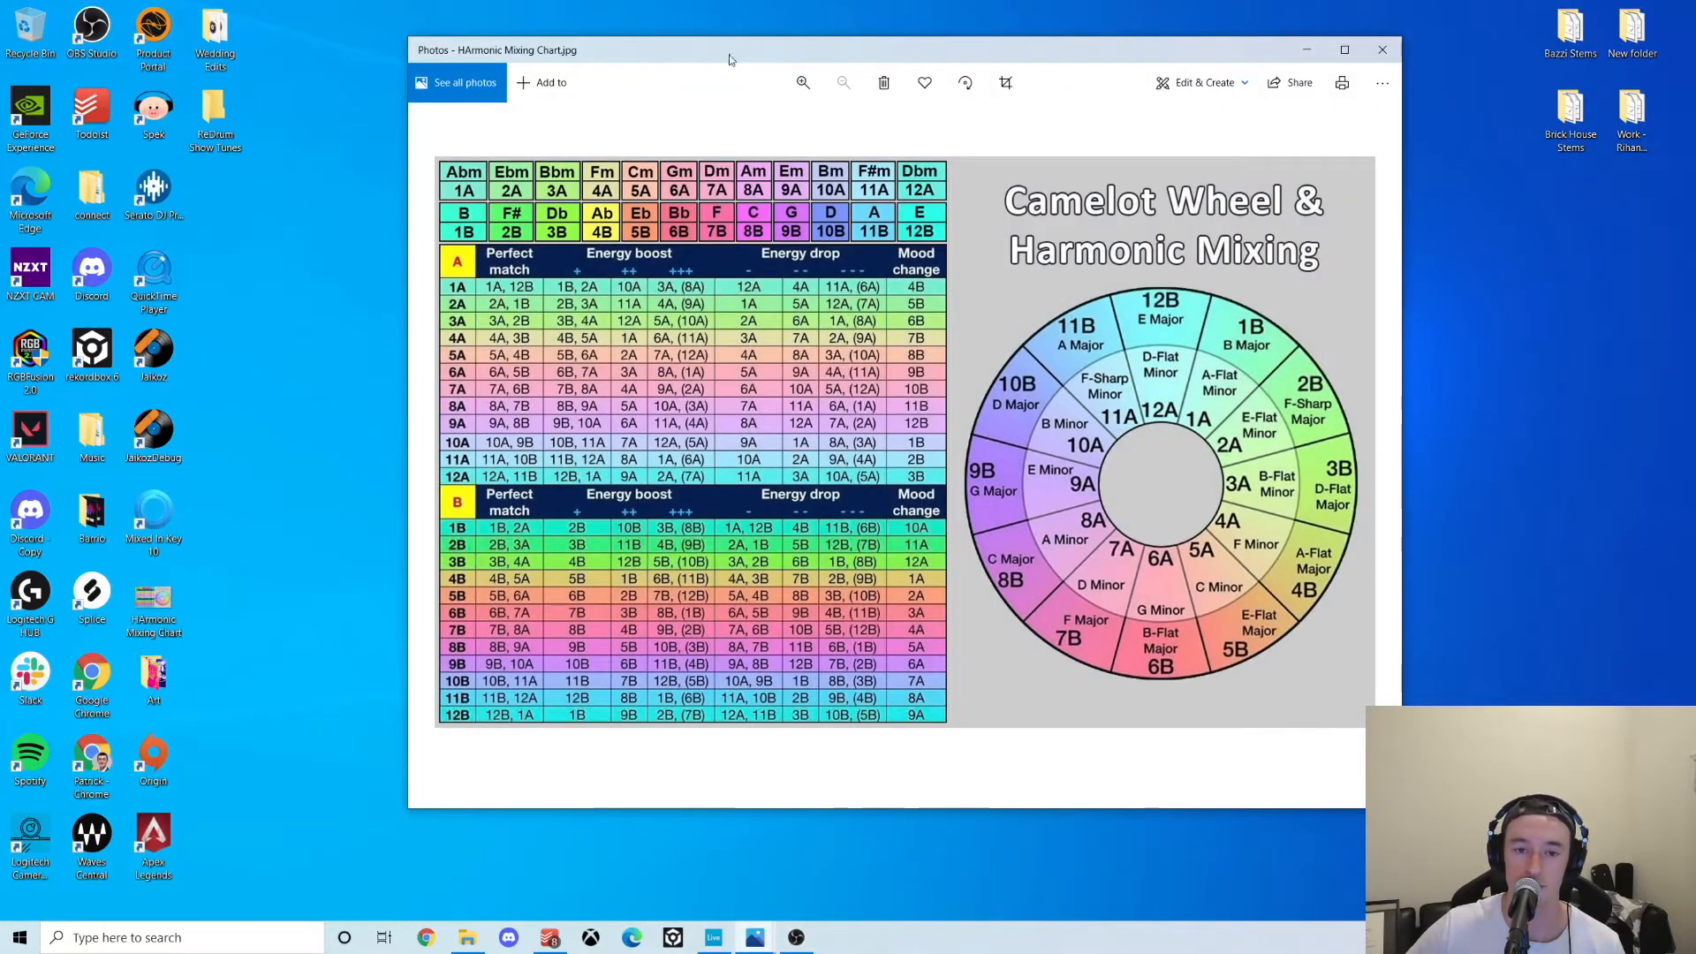
{"action": "left_click_drag", "start_coordinate": [728, 59], "coordinate": [701, 55]}
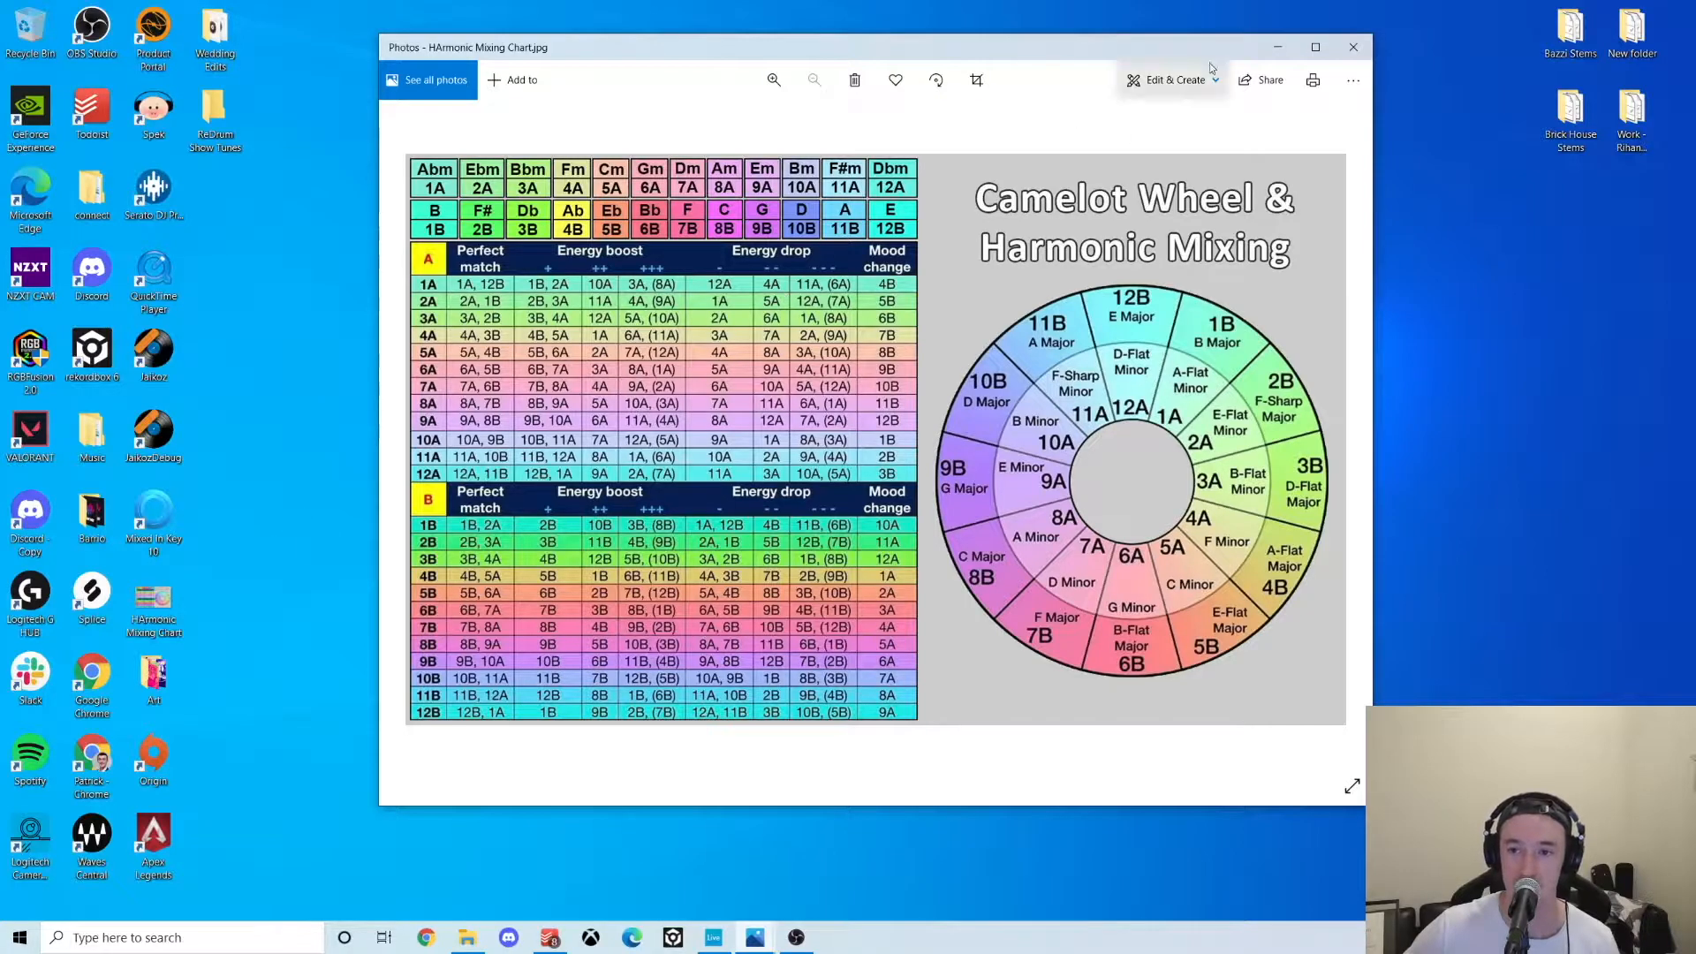
{"action": "left_click", "coordinate": [1279, 49]}
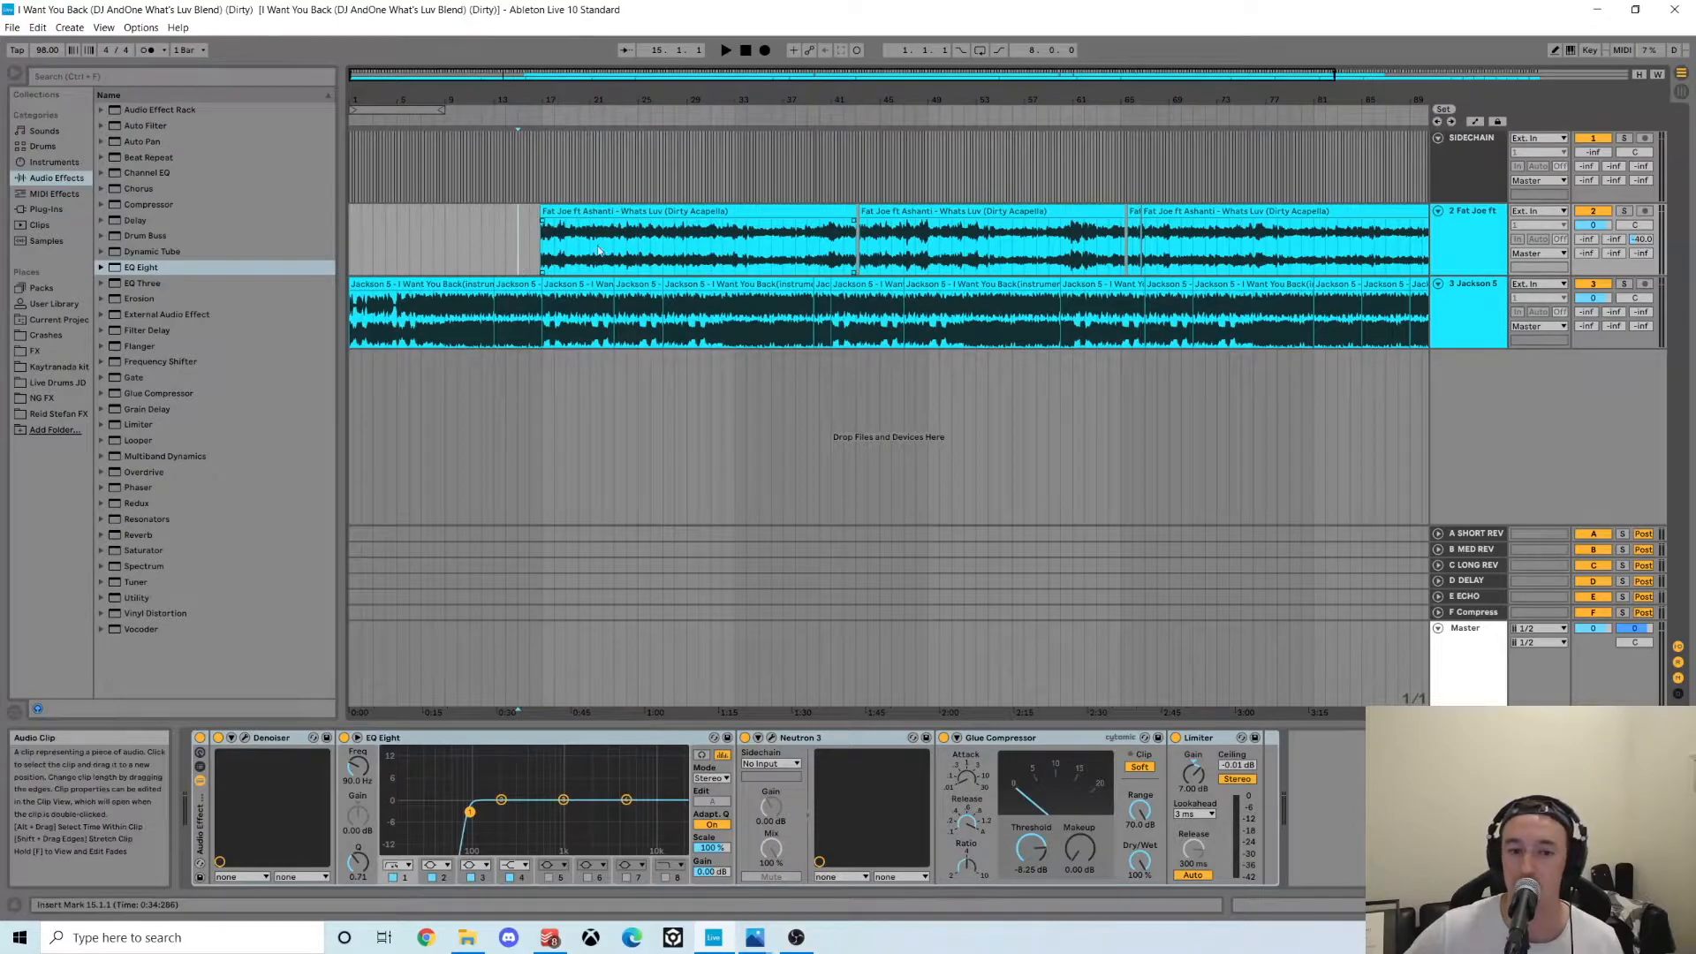
- Solo the Fat Joe acapella track and compare it from bar 17 with its audio effect rack switched off and on
{"action": "left_click", "coordinate": [530, 237]}
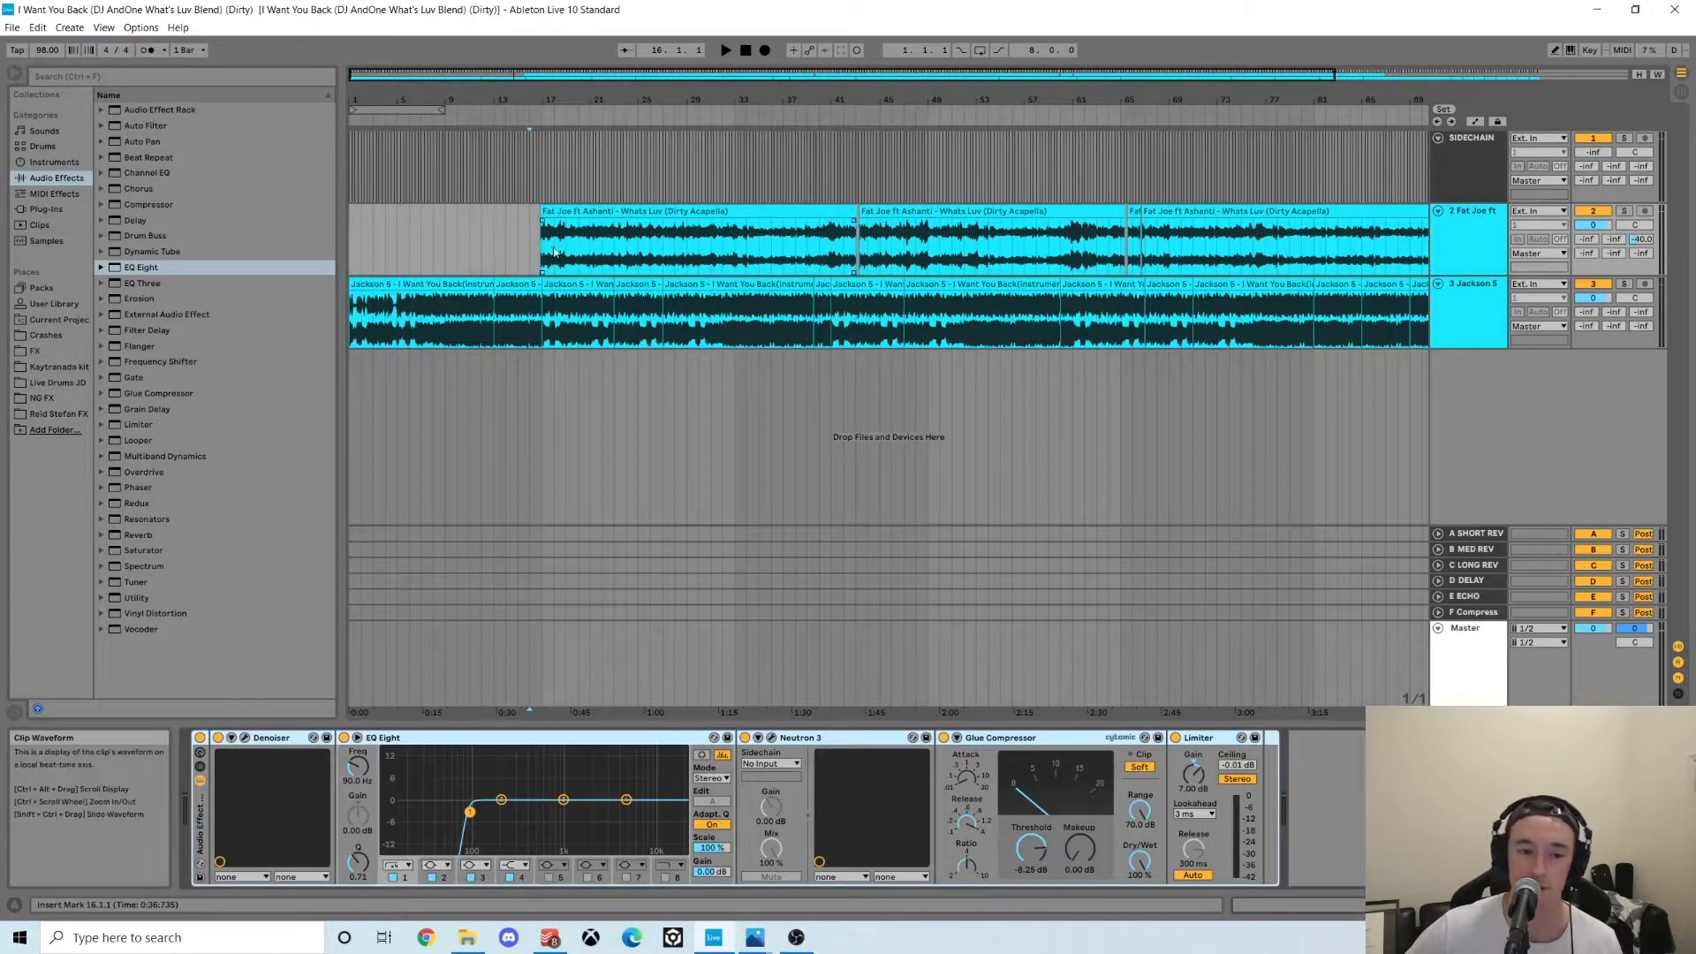
{"action": "left_click", "coordinate": [554, 252]}
{"action": "left_click", "coordinate": [1624, 212]}
{"action": "left_click", "coordinate": [199, 737]}
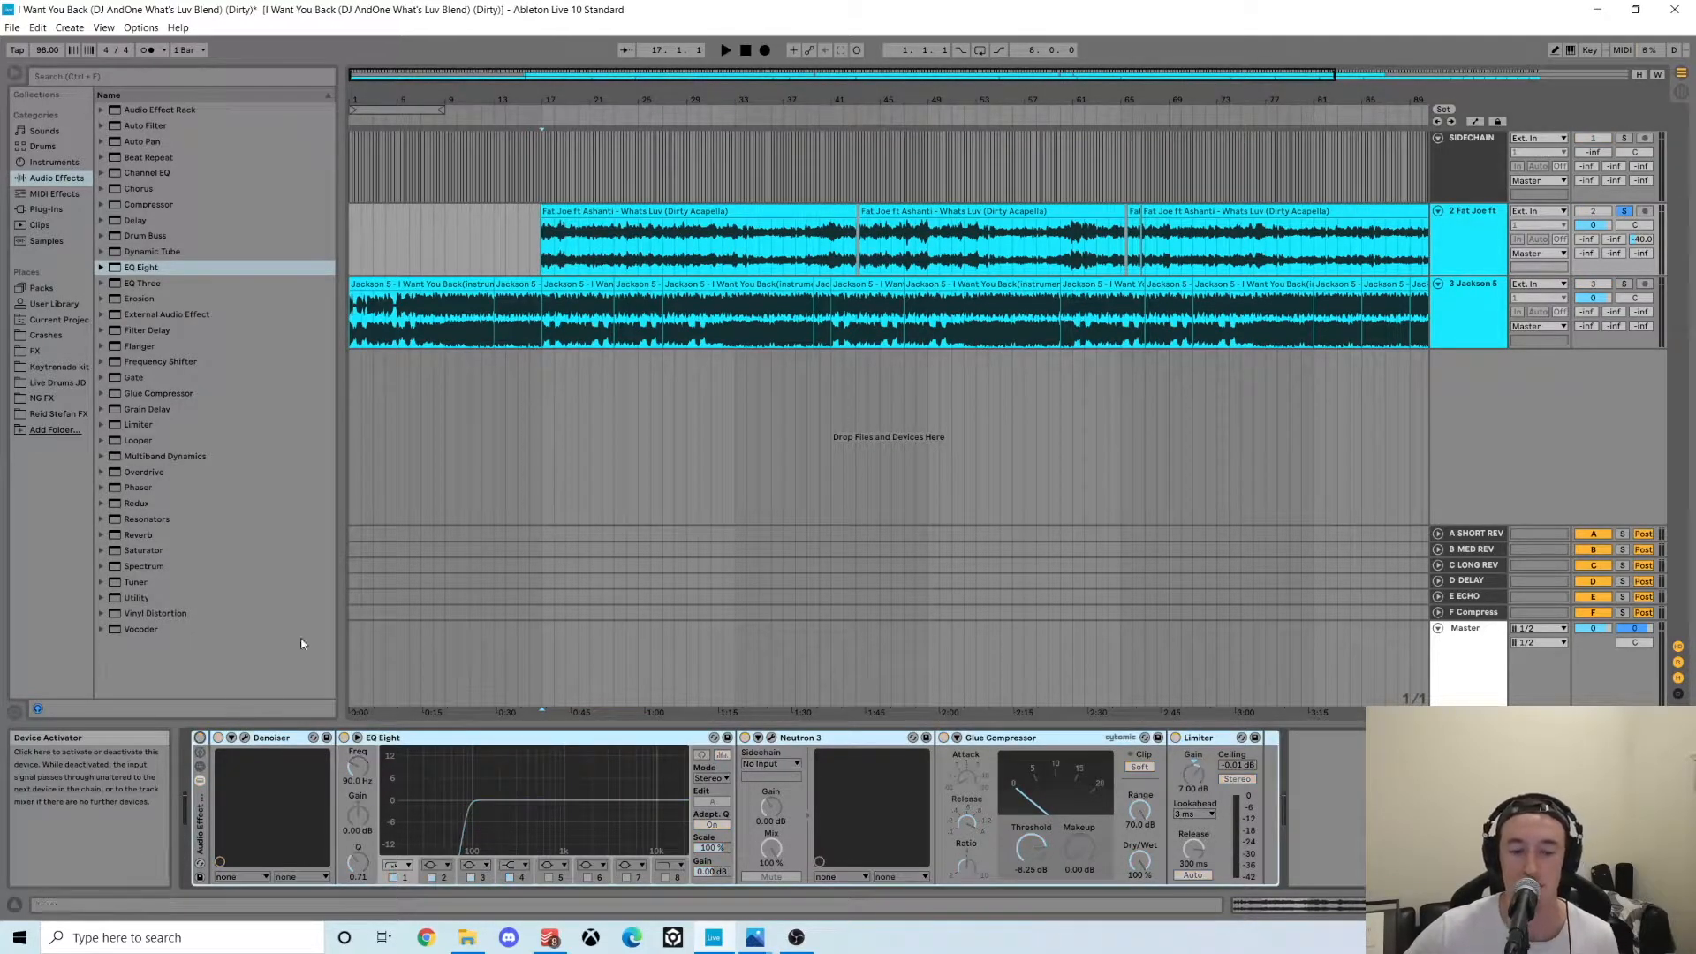
{"action": "key", "text": "space"}
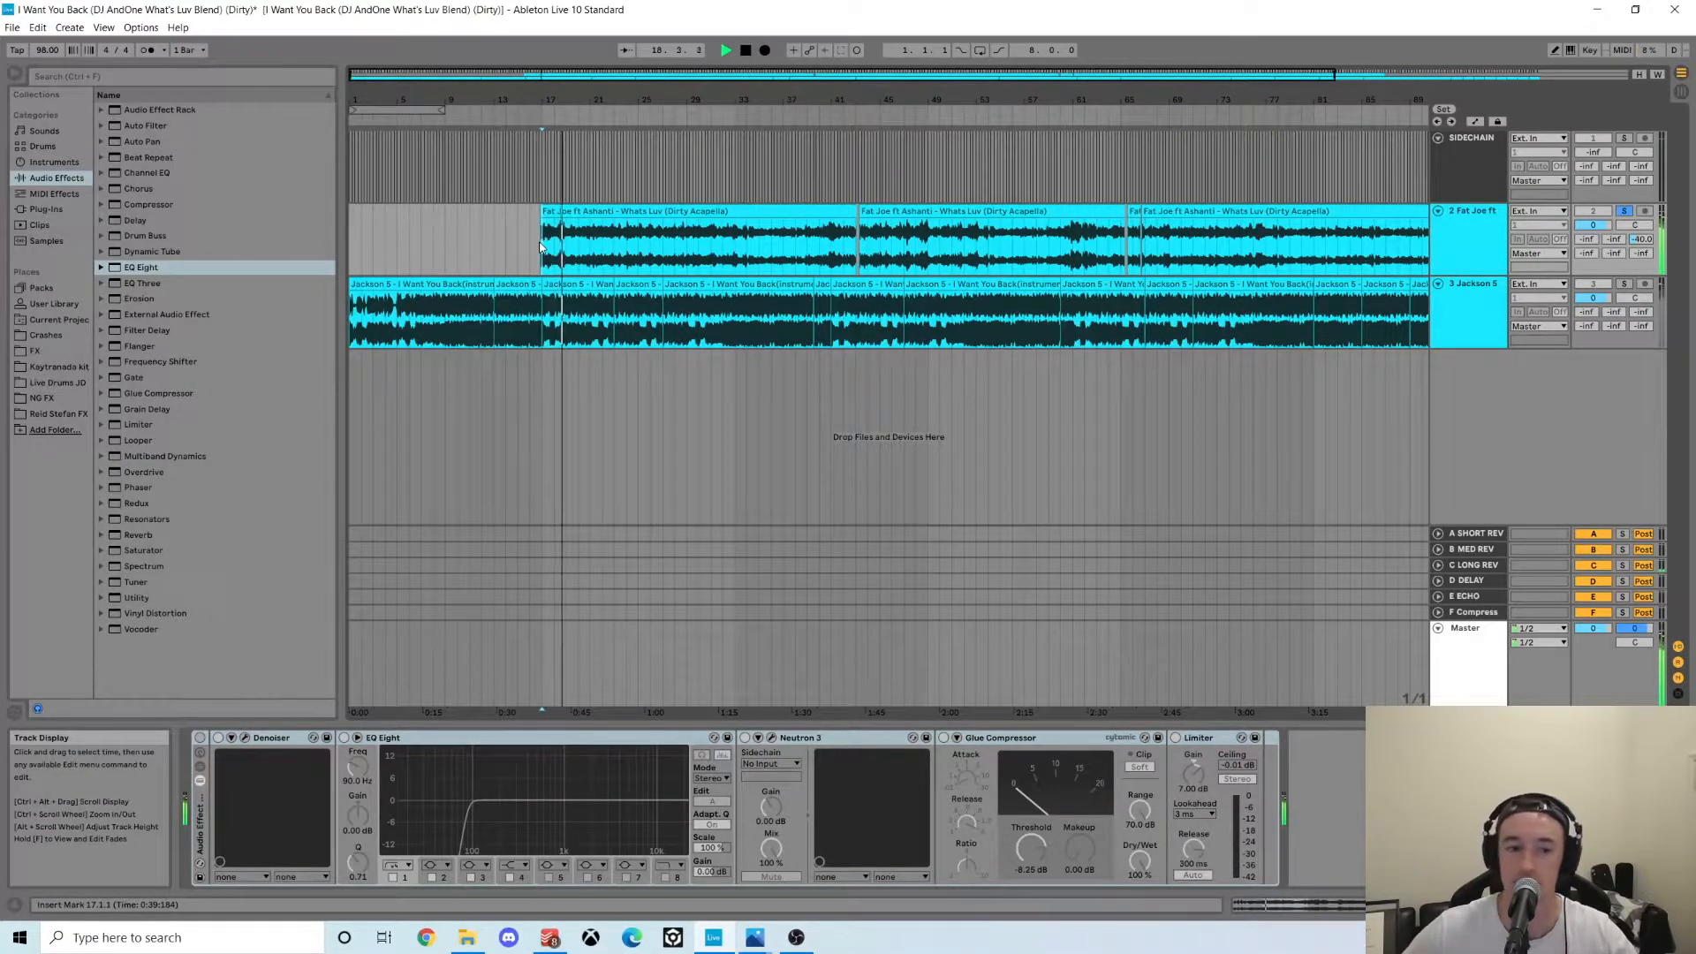
{"action": "key", "text": "space"}
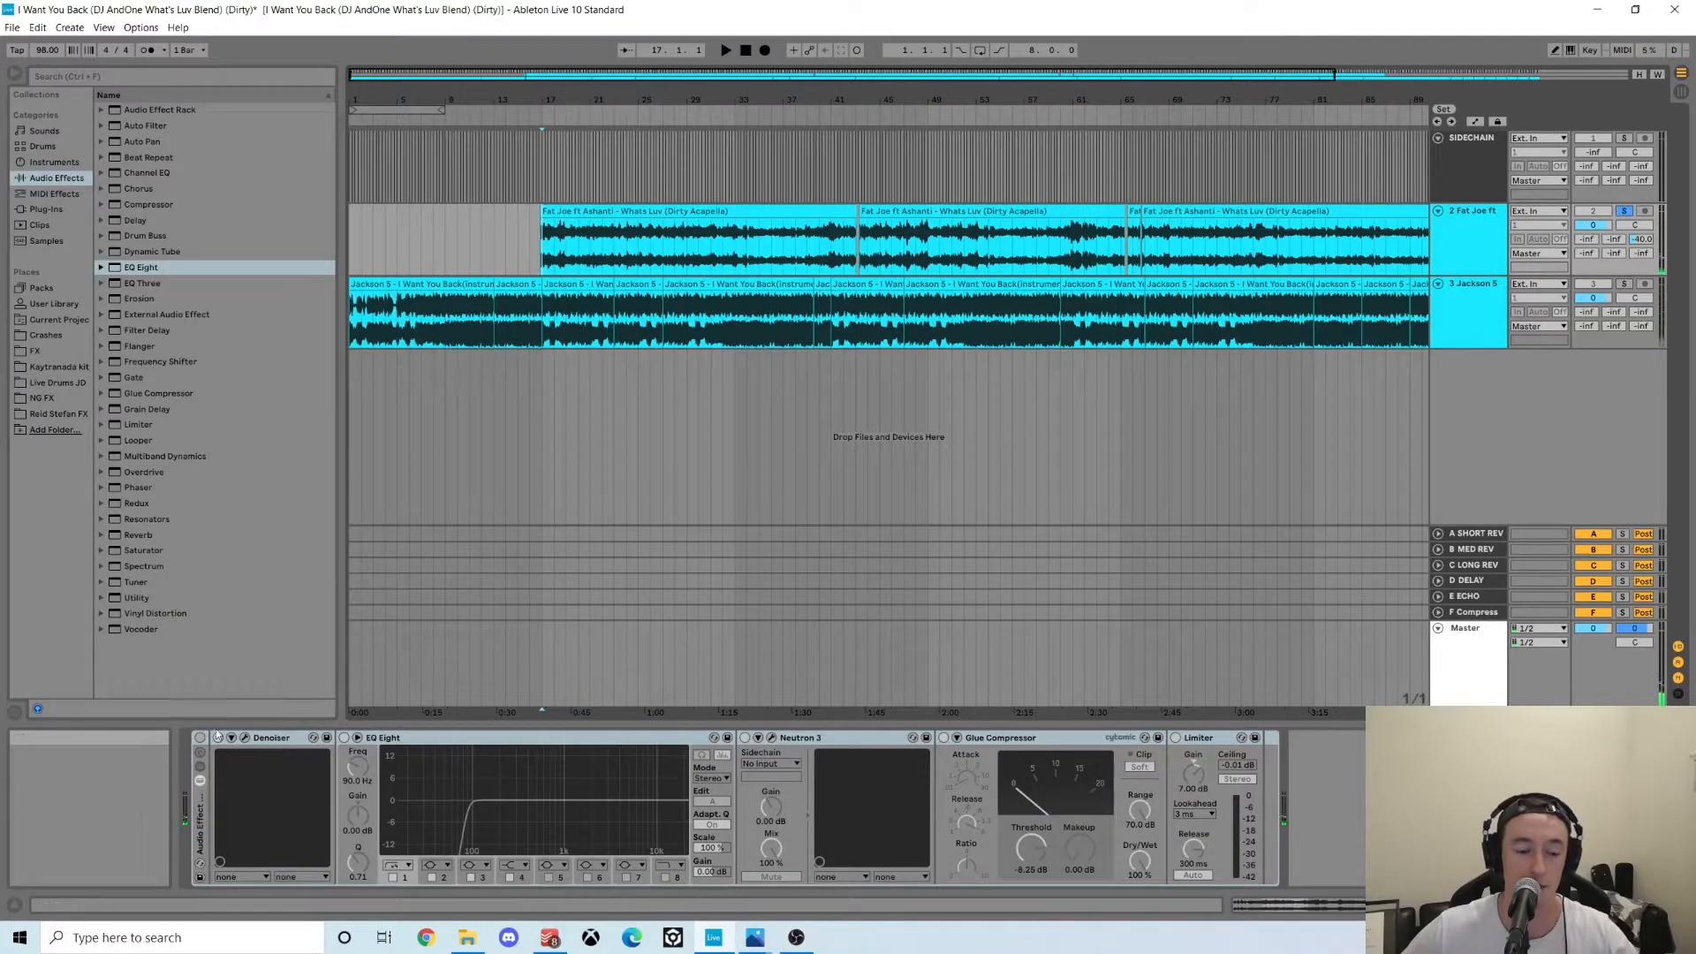
{"action": "key", "text": "space"}
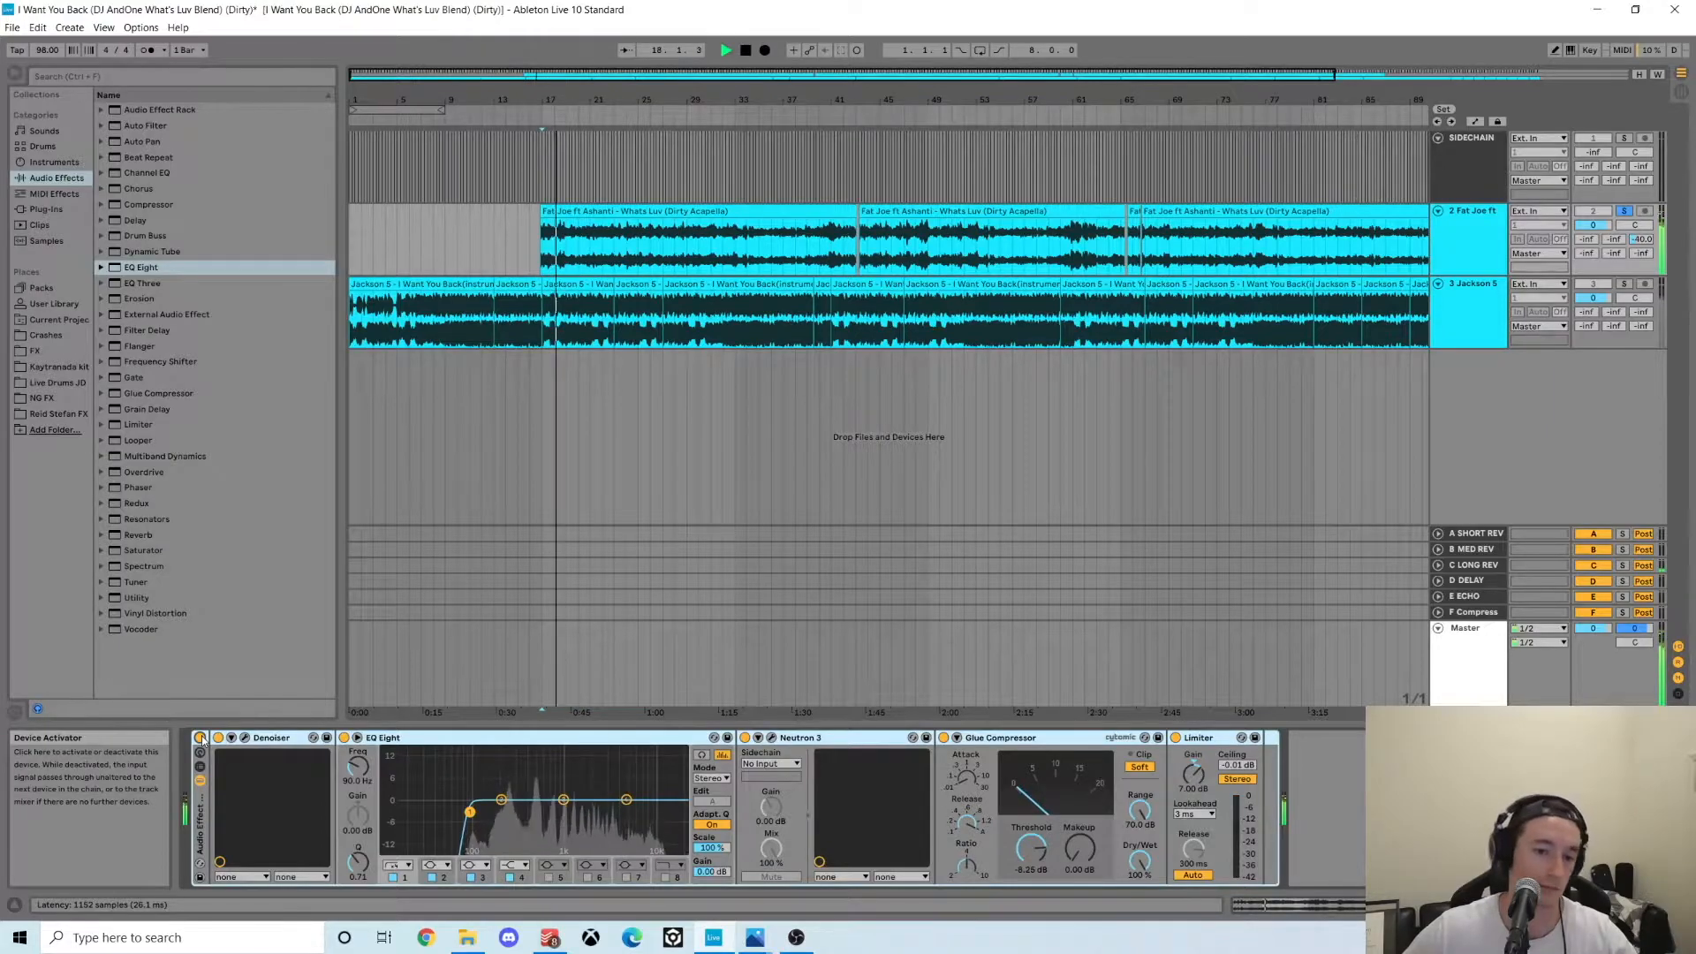
{"action": "key", "text": "space"}
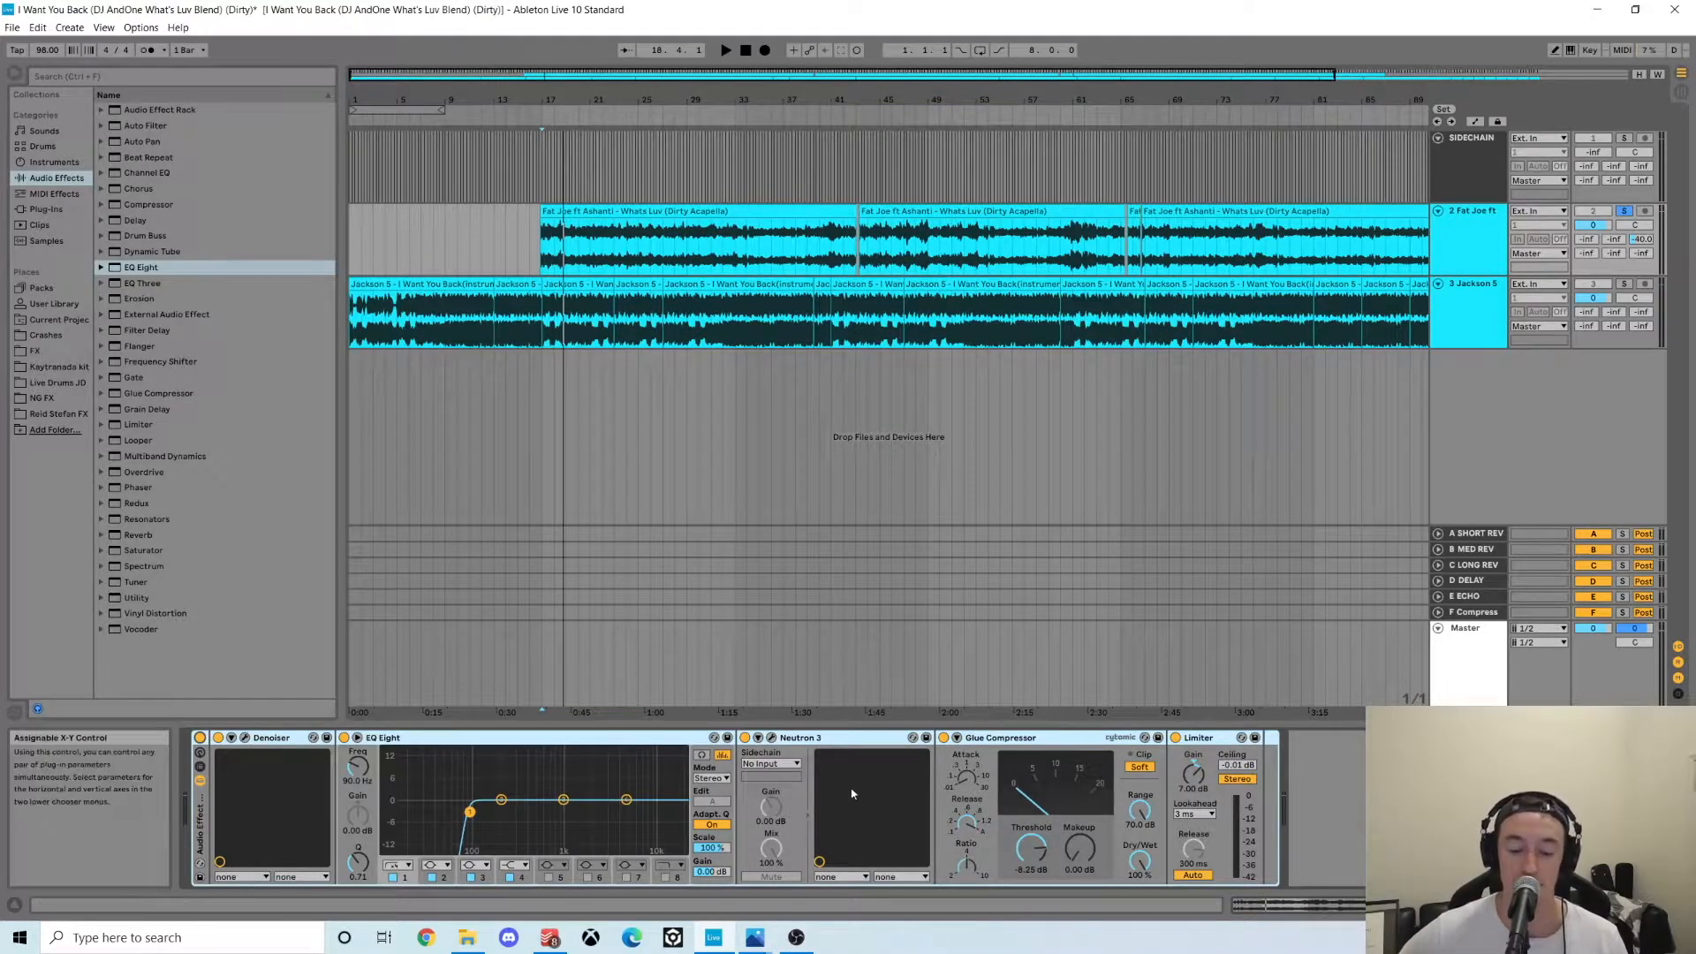
- Open the Denoiser plug-in on the acapella track, examine its threshold and frequency band settings, and close it
{"action": "left_click", "coordinate": [246, 738]}
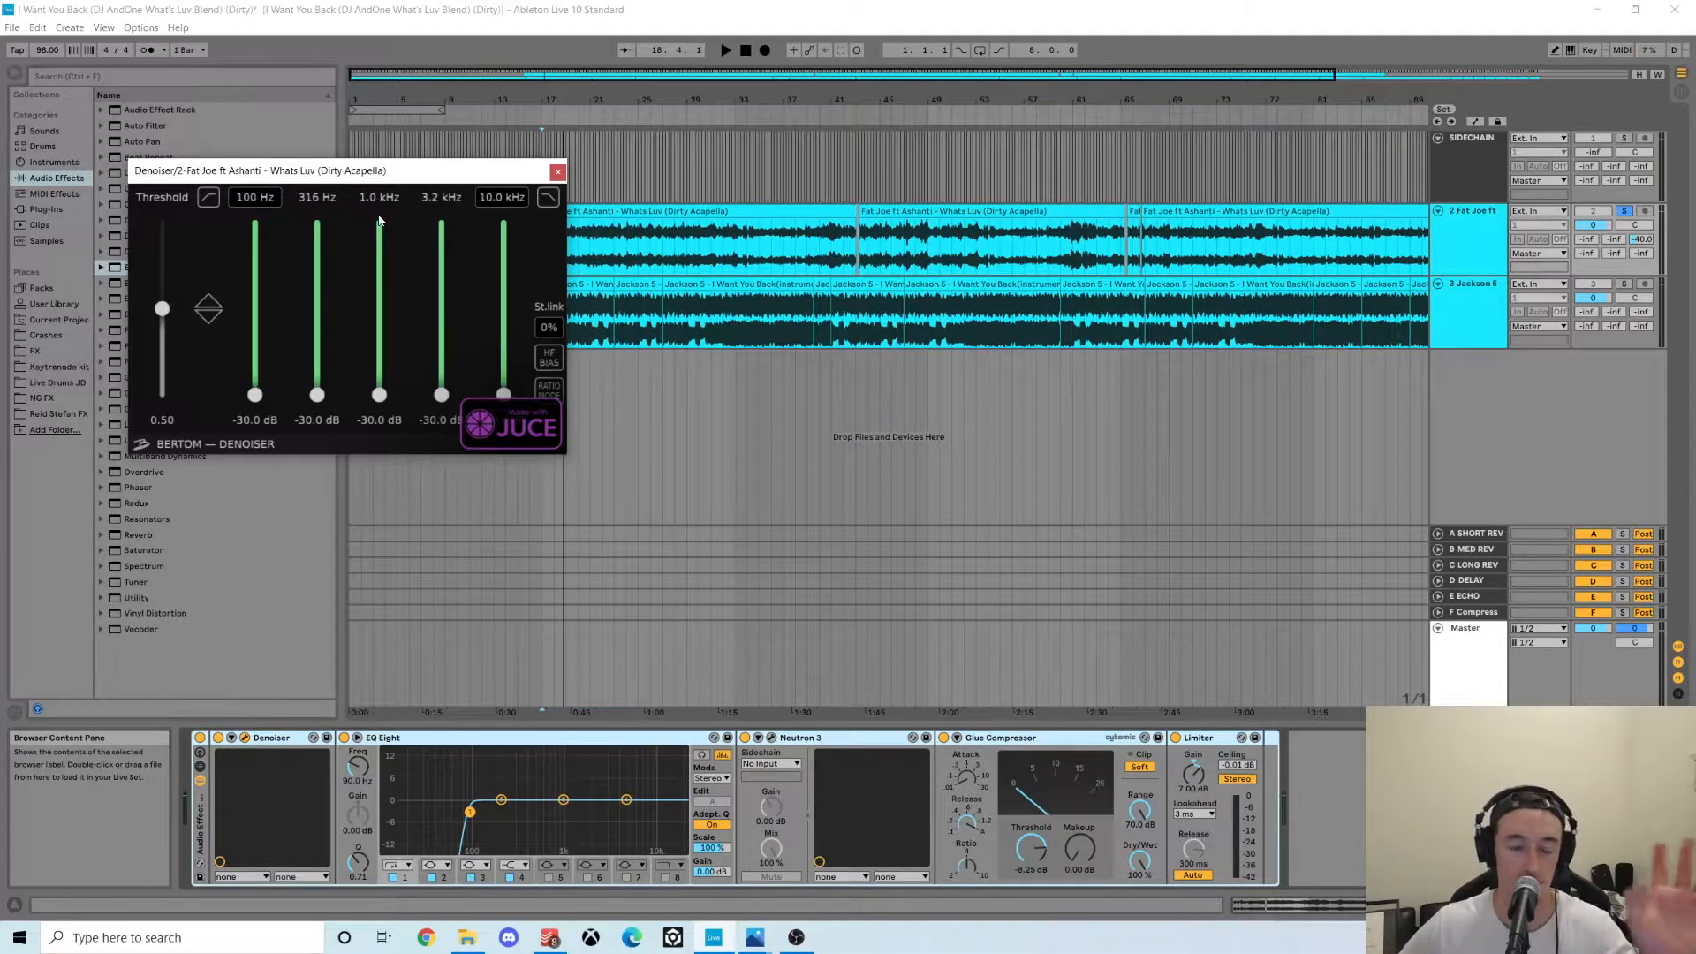
{"action": "left_click_drag", "start_coordinate": [364, 178], "coordinate": [374, 130]}
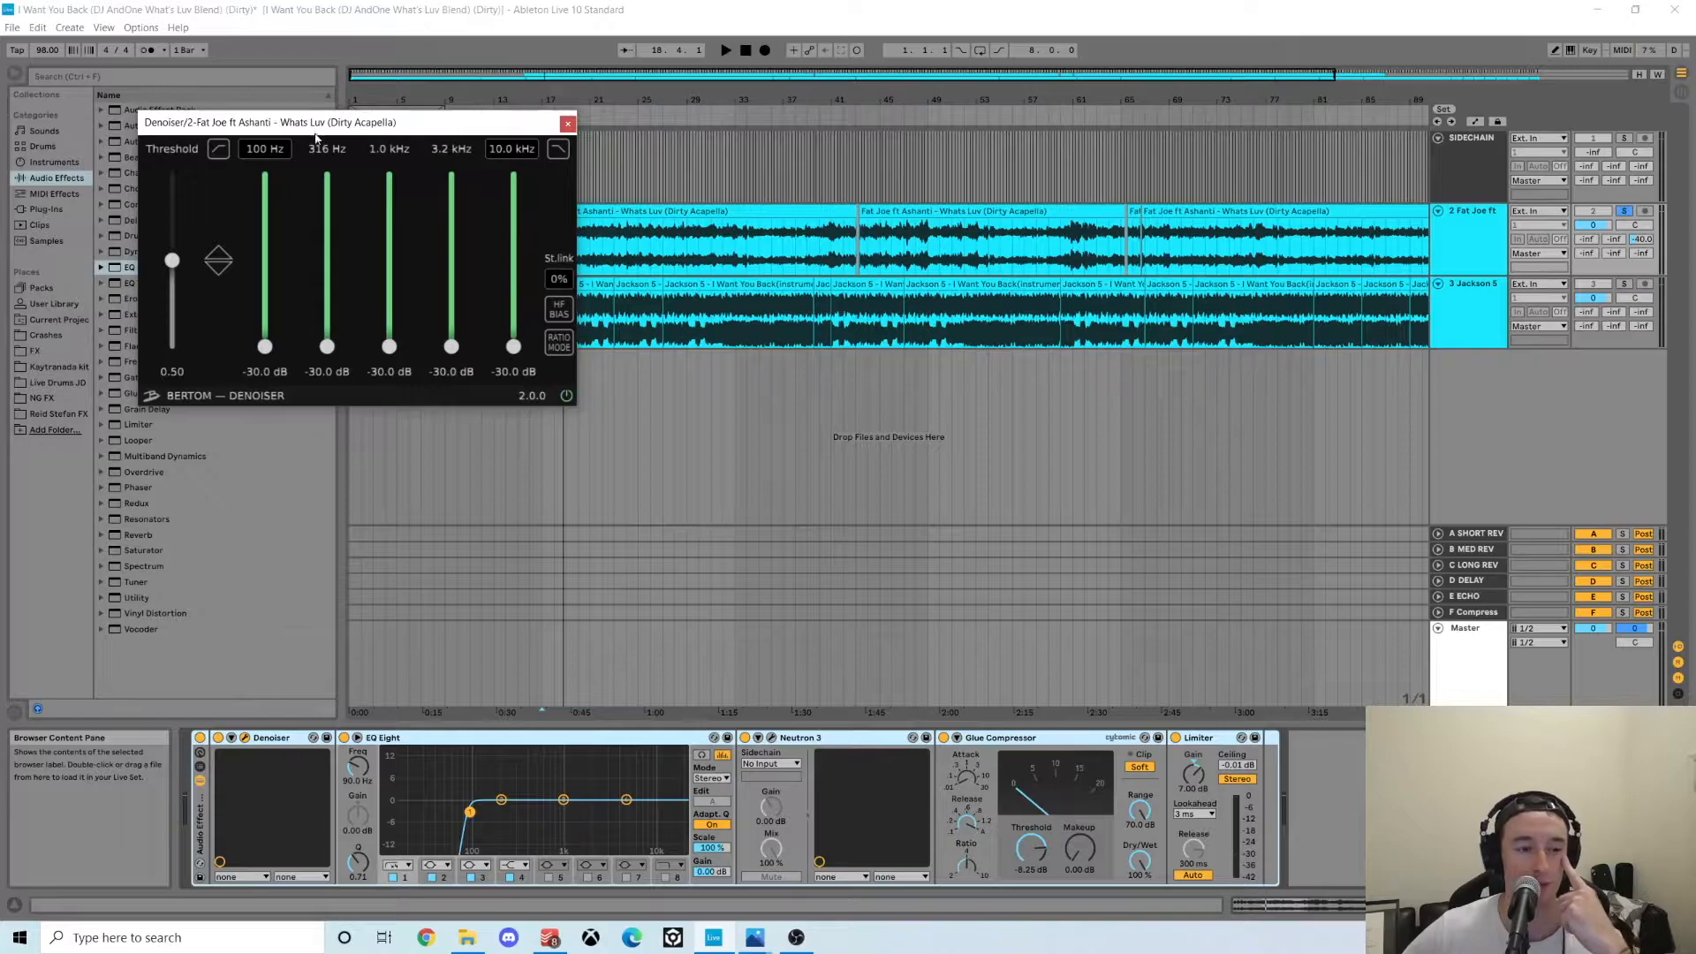
{"action": "left_click_drag", "start_coordinate": [331, 124], "coordinate": [315, 121]}
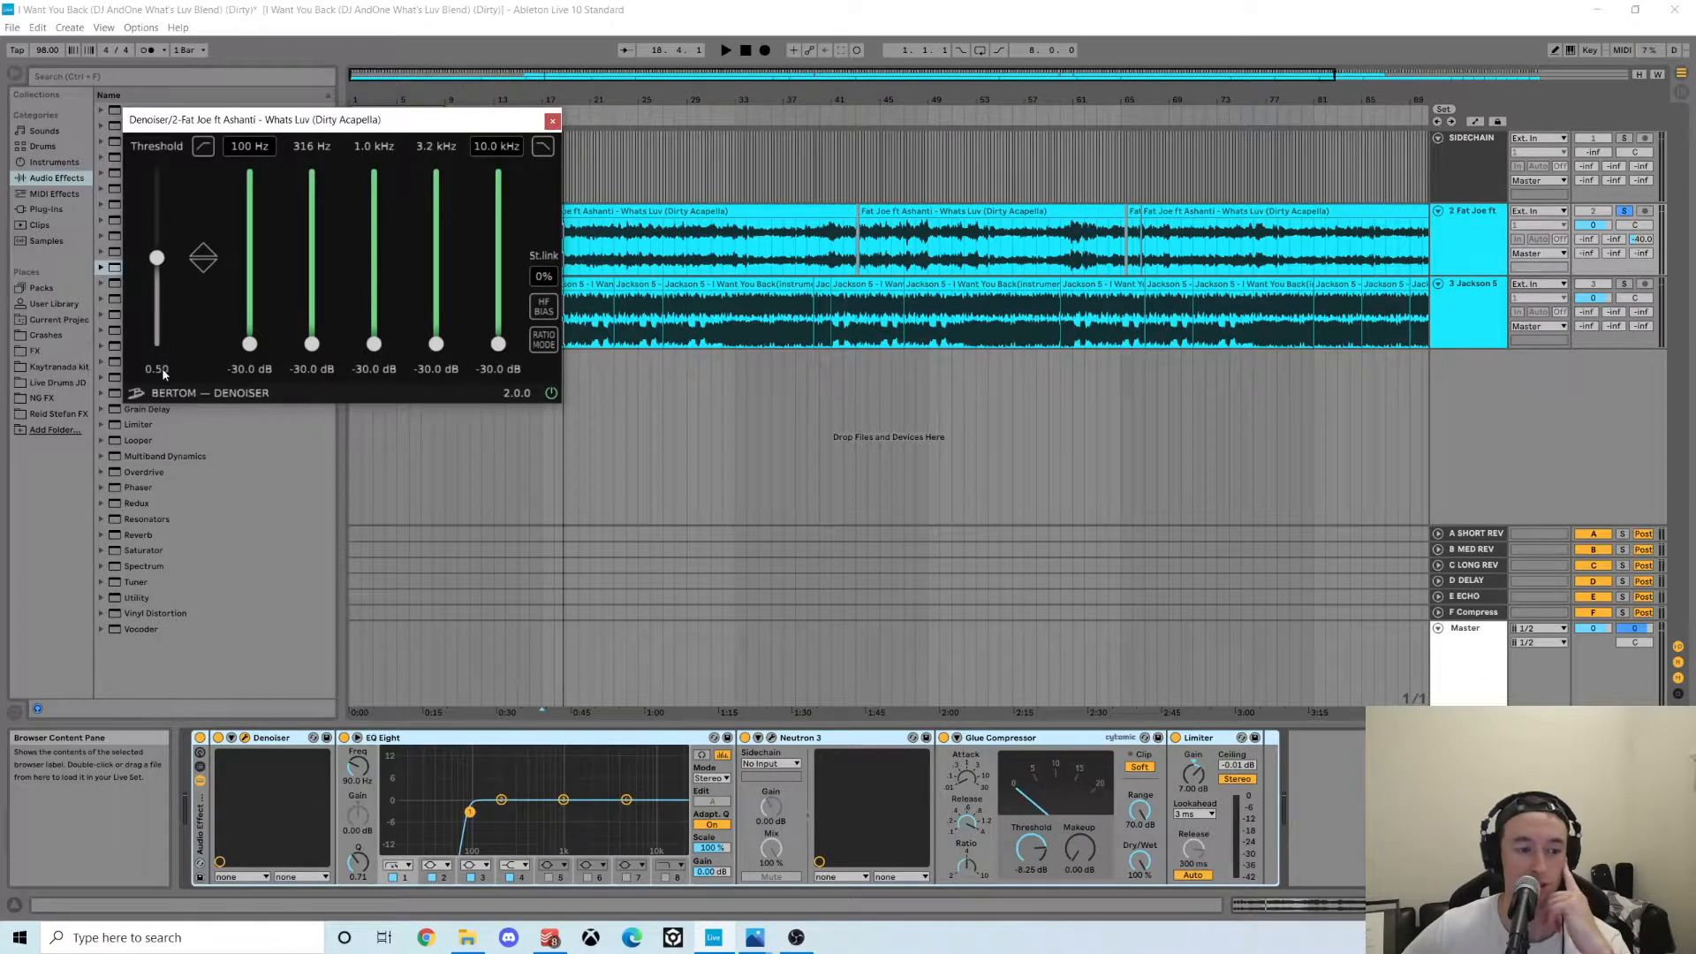
{"action": "mouse_move", "coordinate": [156, 258]}
{"action": "left_mouse_down"}
{"action": "mouse_move", "coordinate": [156, 344]}
{"action": "mouse_move", "coordinate": [157, 258]}
{"action": "left_mouse_up"}
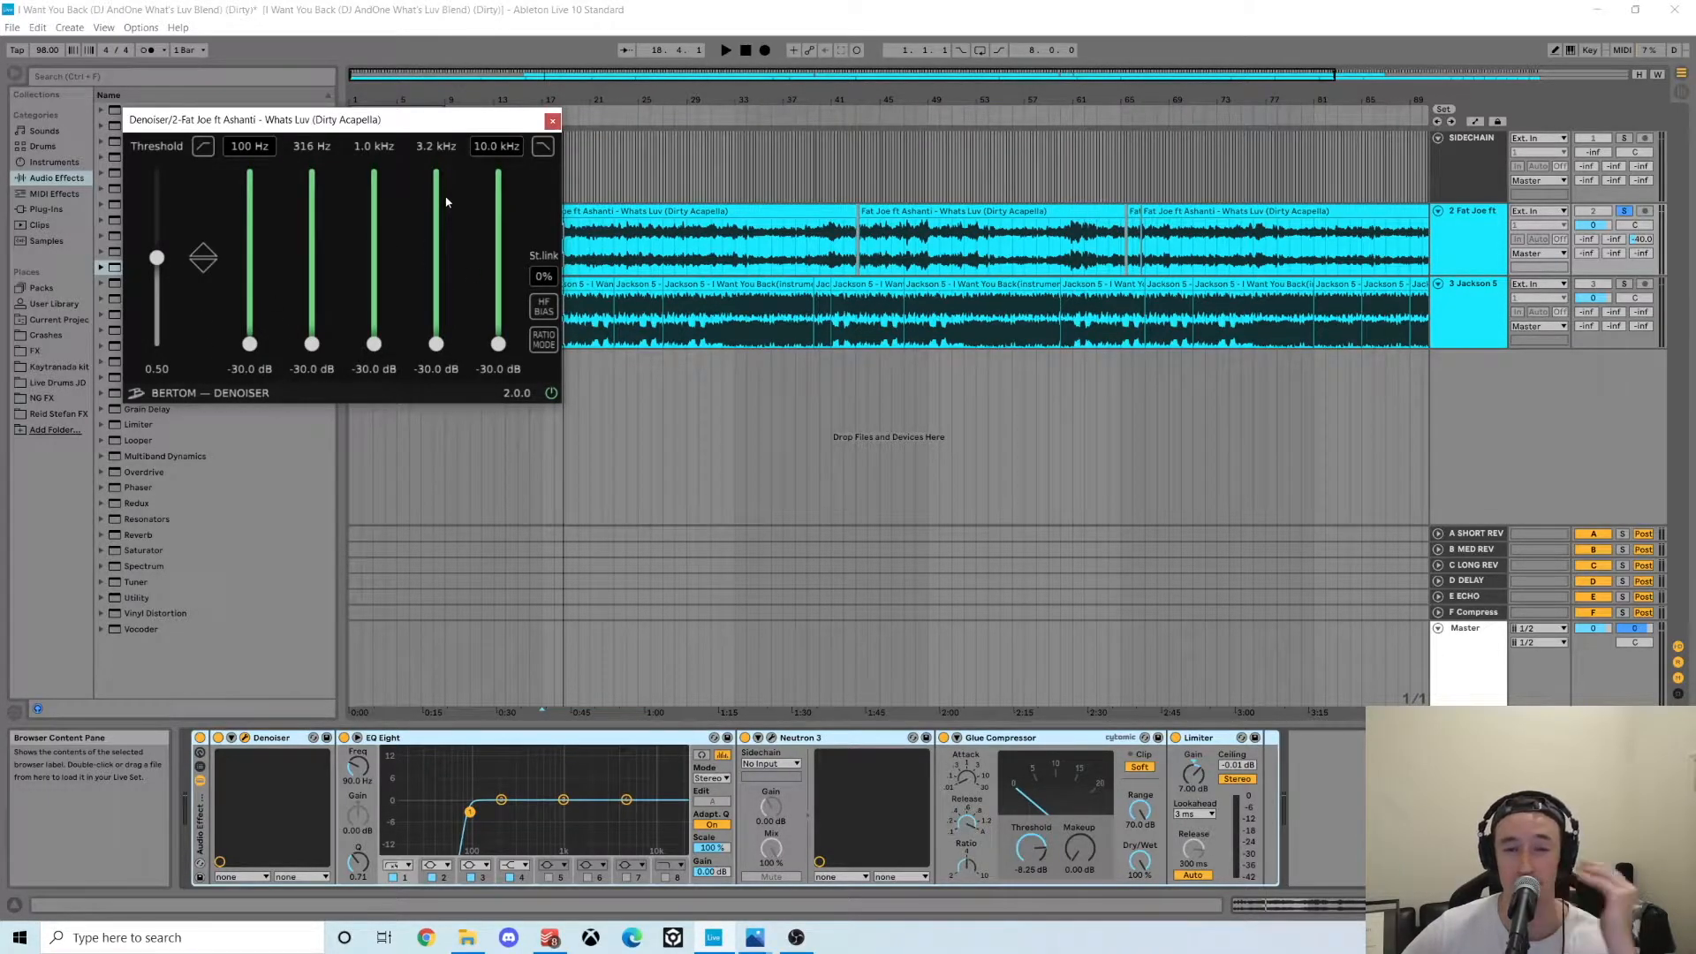
{"action": "left_click", "coordinate": [553, 123]}
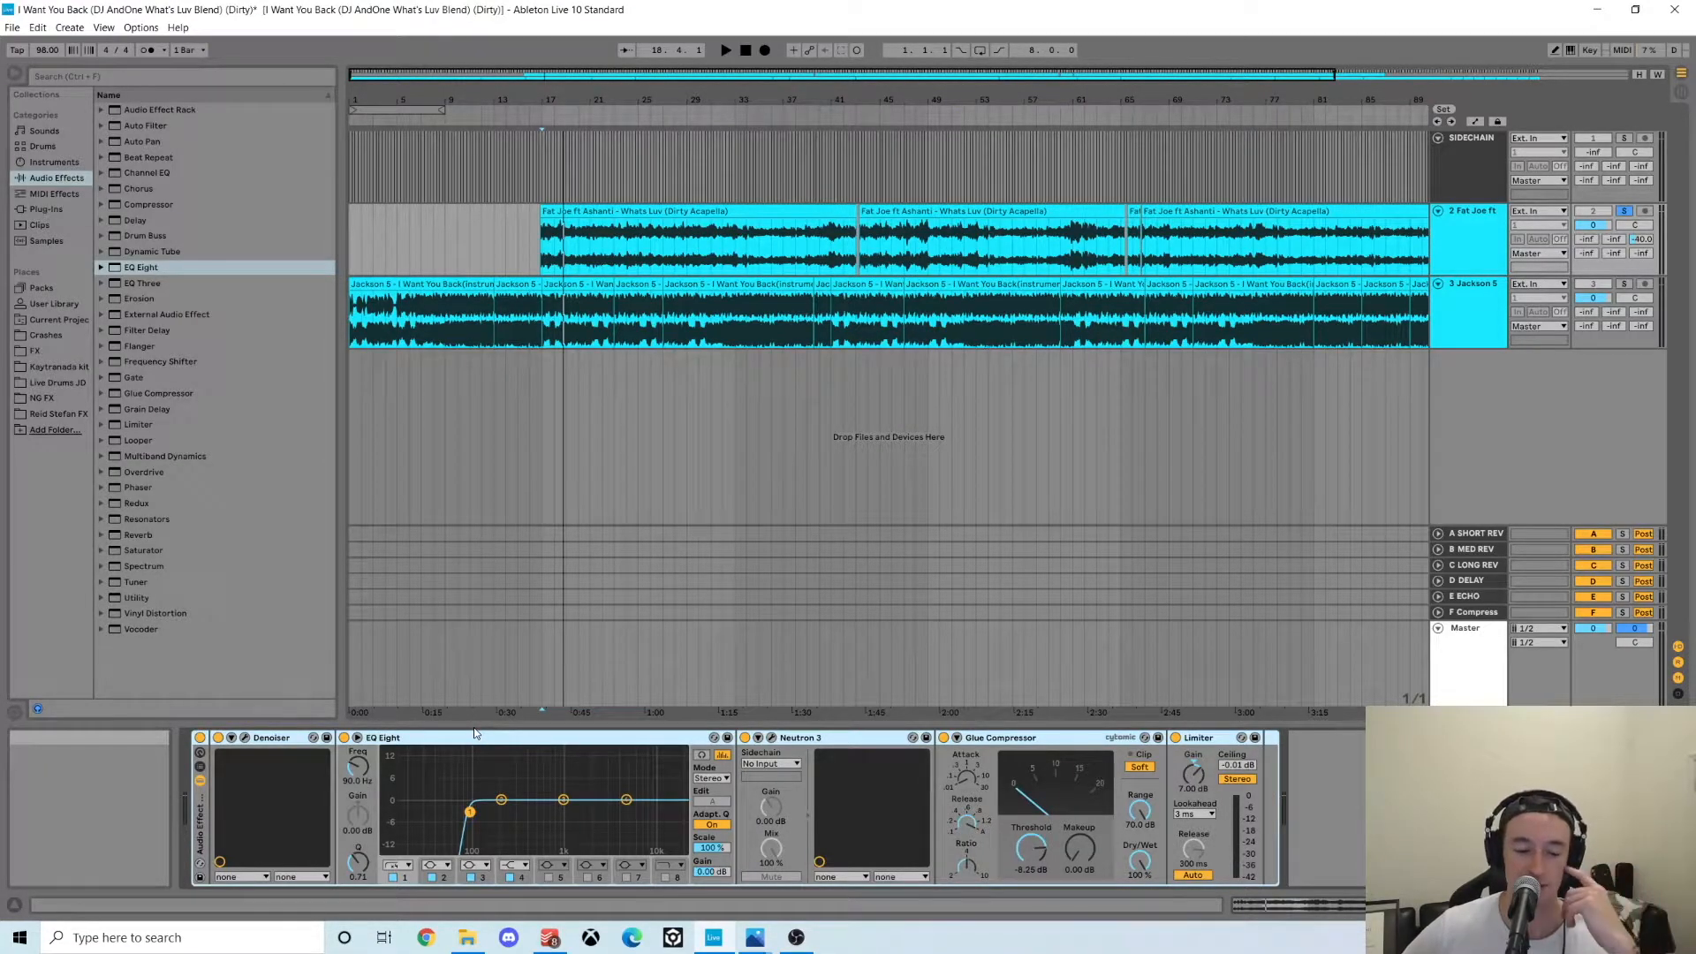
- Open Neutron 3 on the acapella track, examine its Equalizer bands and Sculptor module, and close it
{"action": "left_click", "coordinate": [772, 738]}
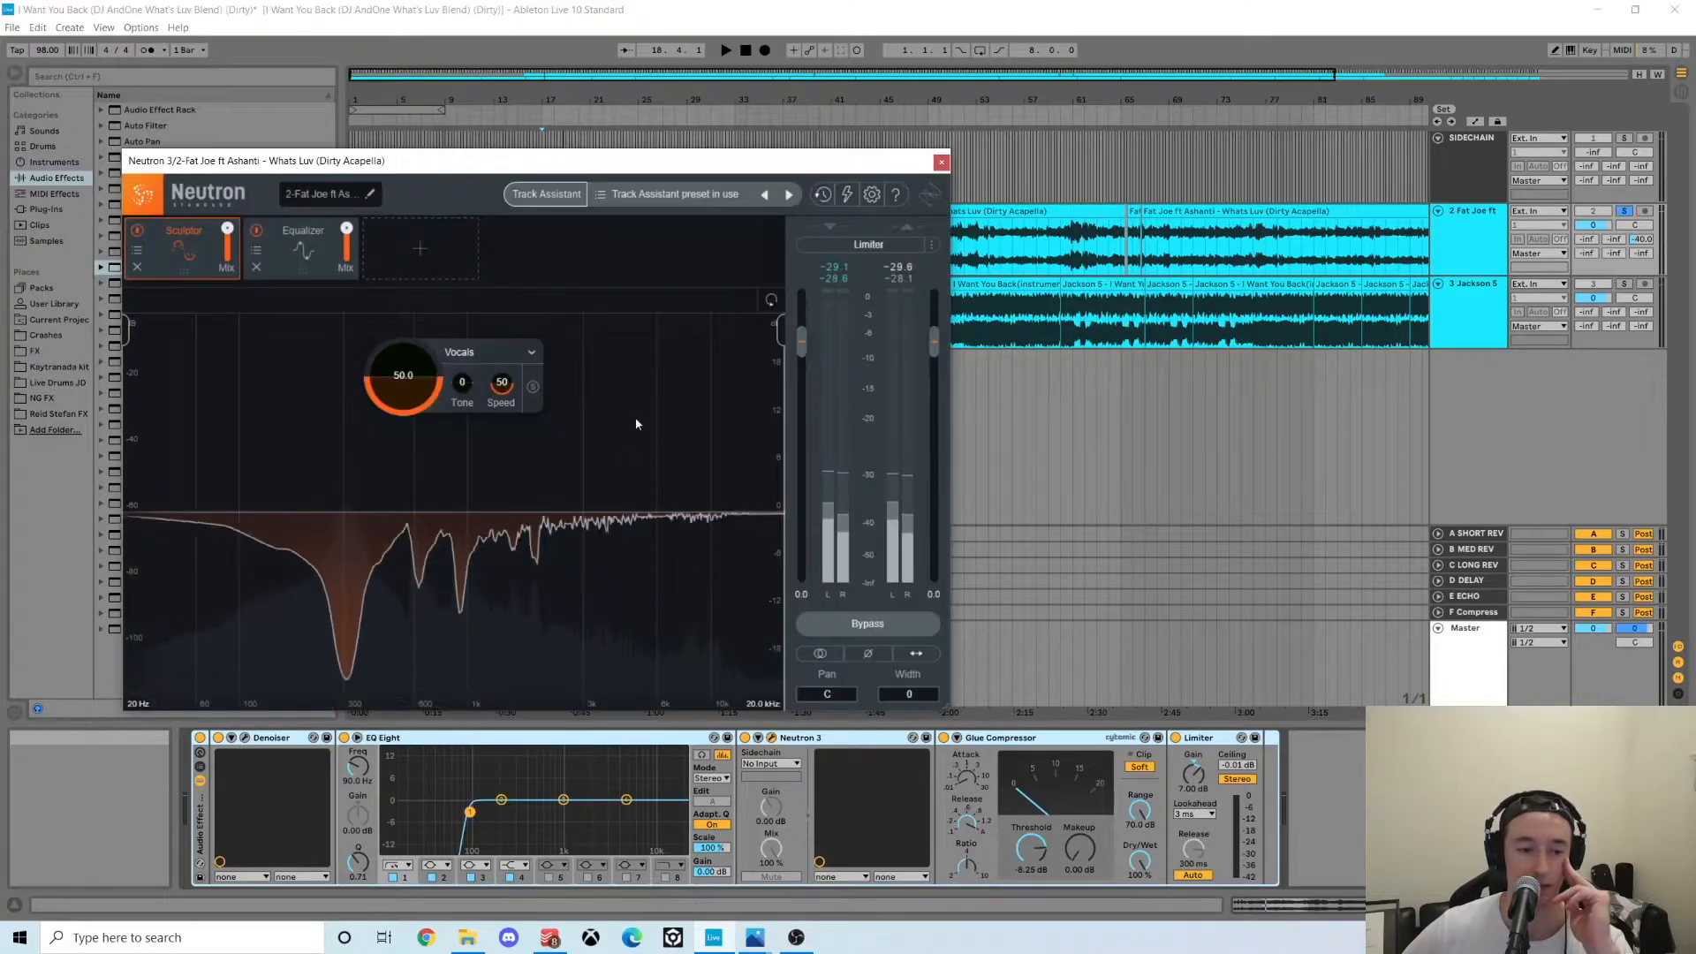
{"action": "left_click_drag", "start_coordinate": [494, 157], "coordinate": [745, 106]}
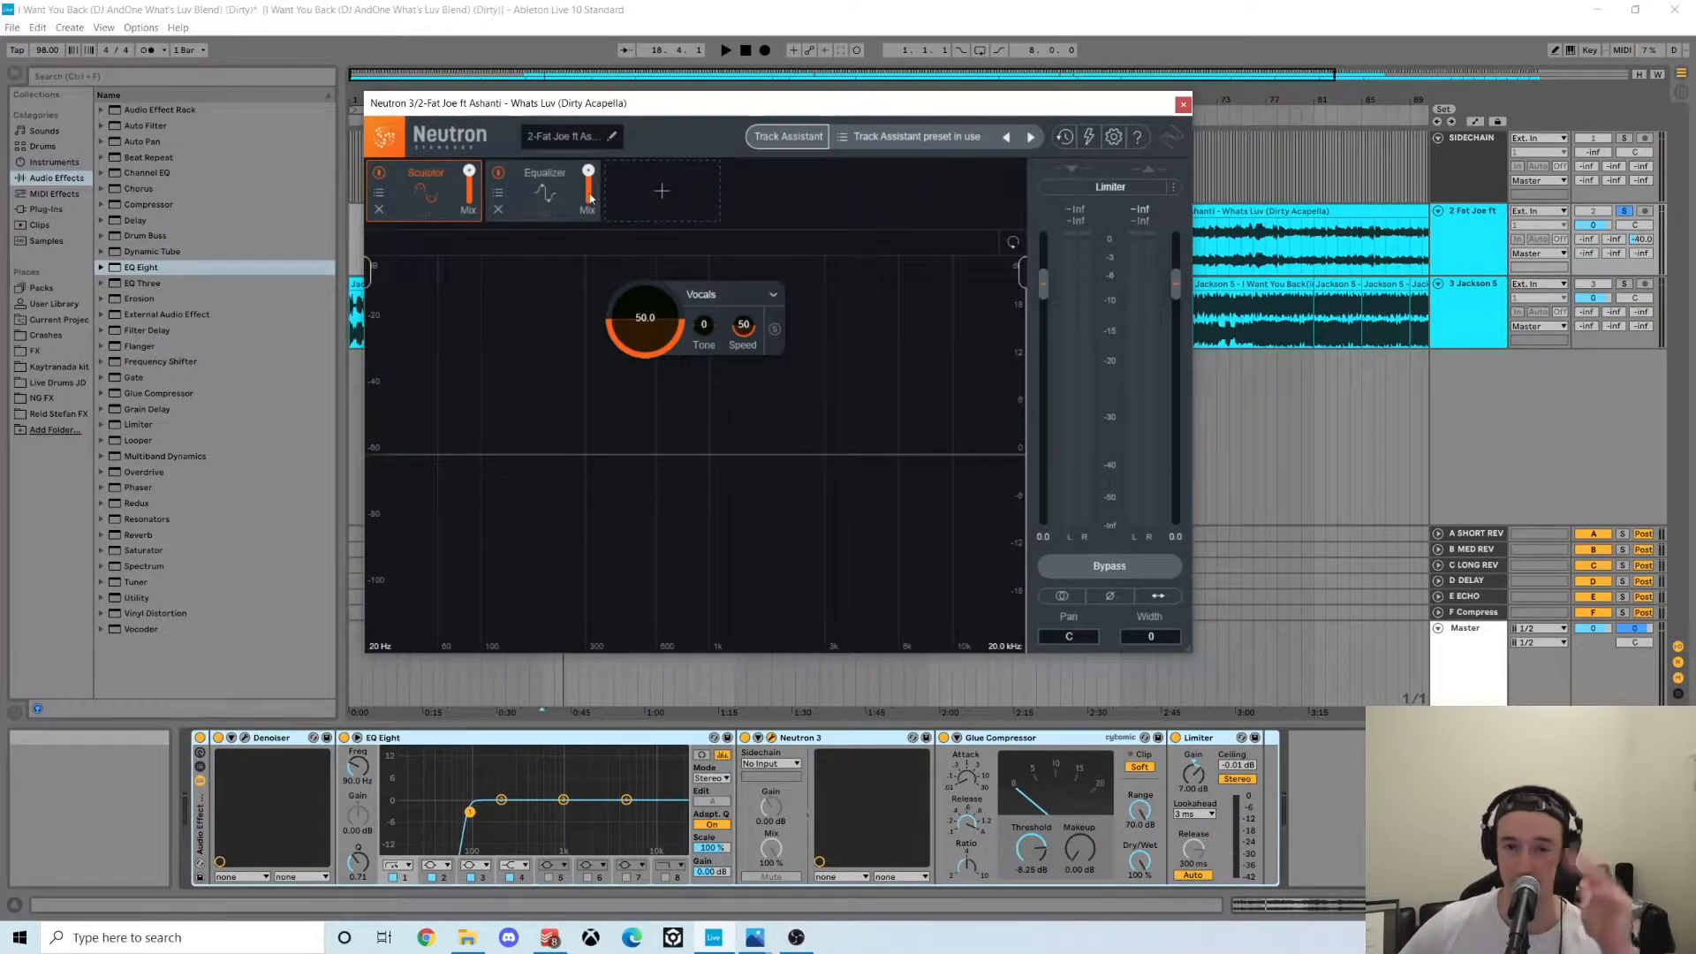
{"action": "left_click", "coordinate": [576, 195]}
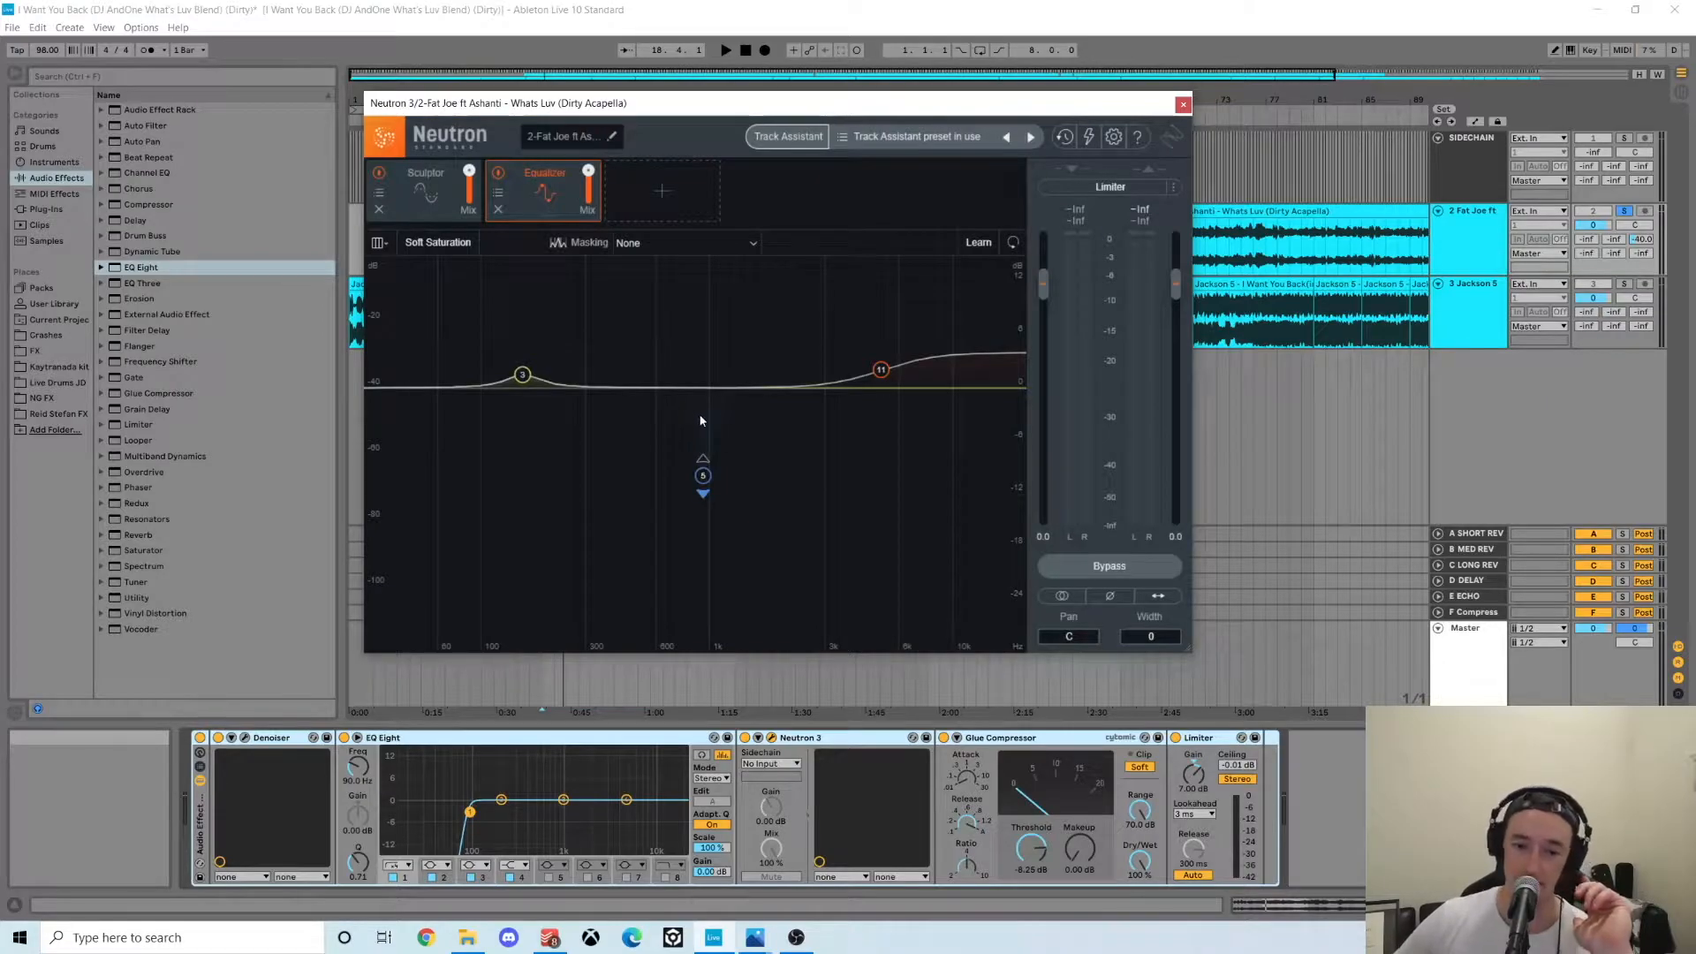
{"action": "left_click", "coordinate": [703, 475]}
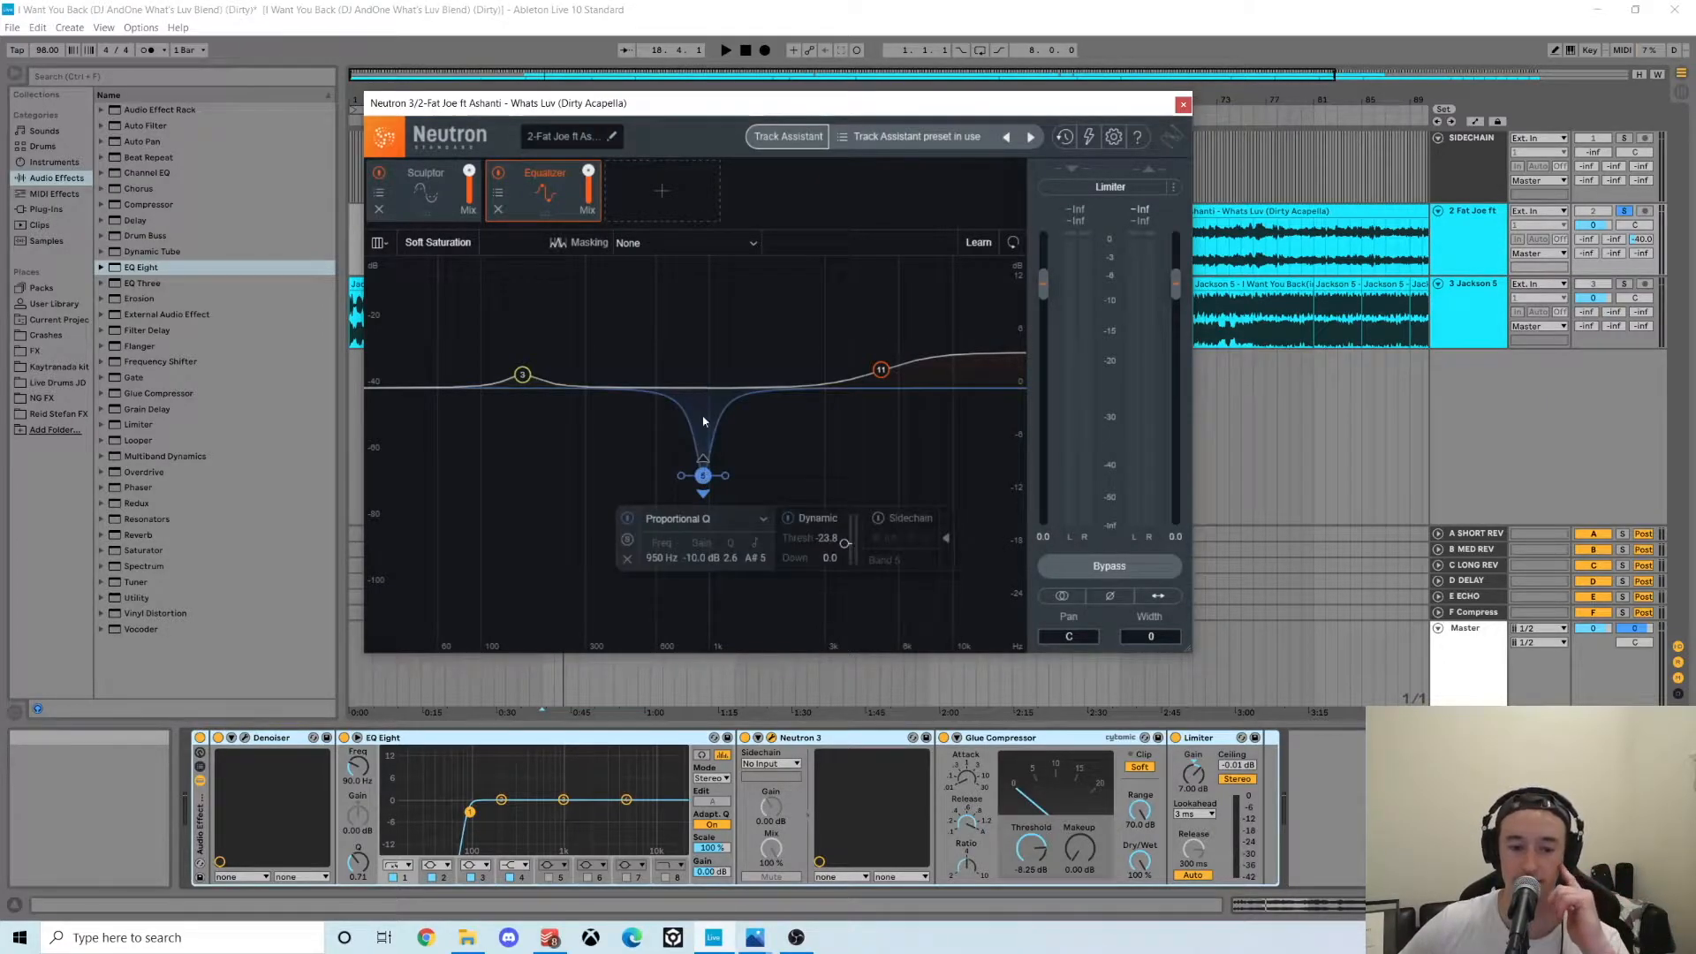
{"action": "left_click", "coordinate": [880, 371]}
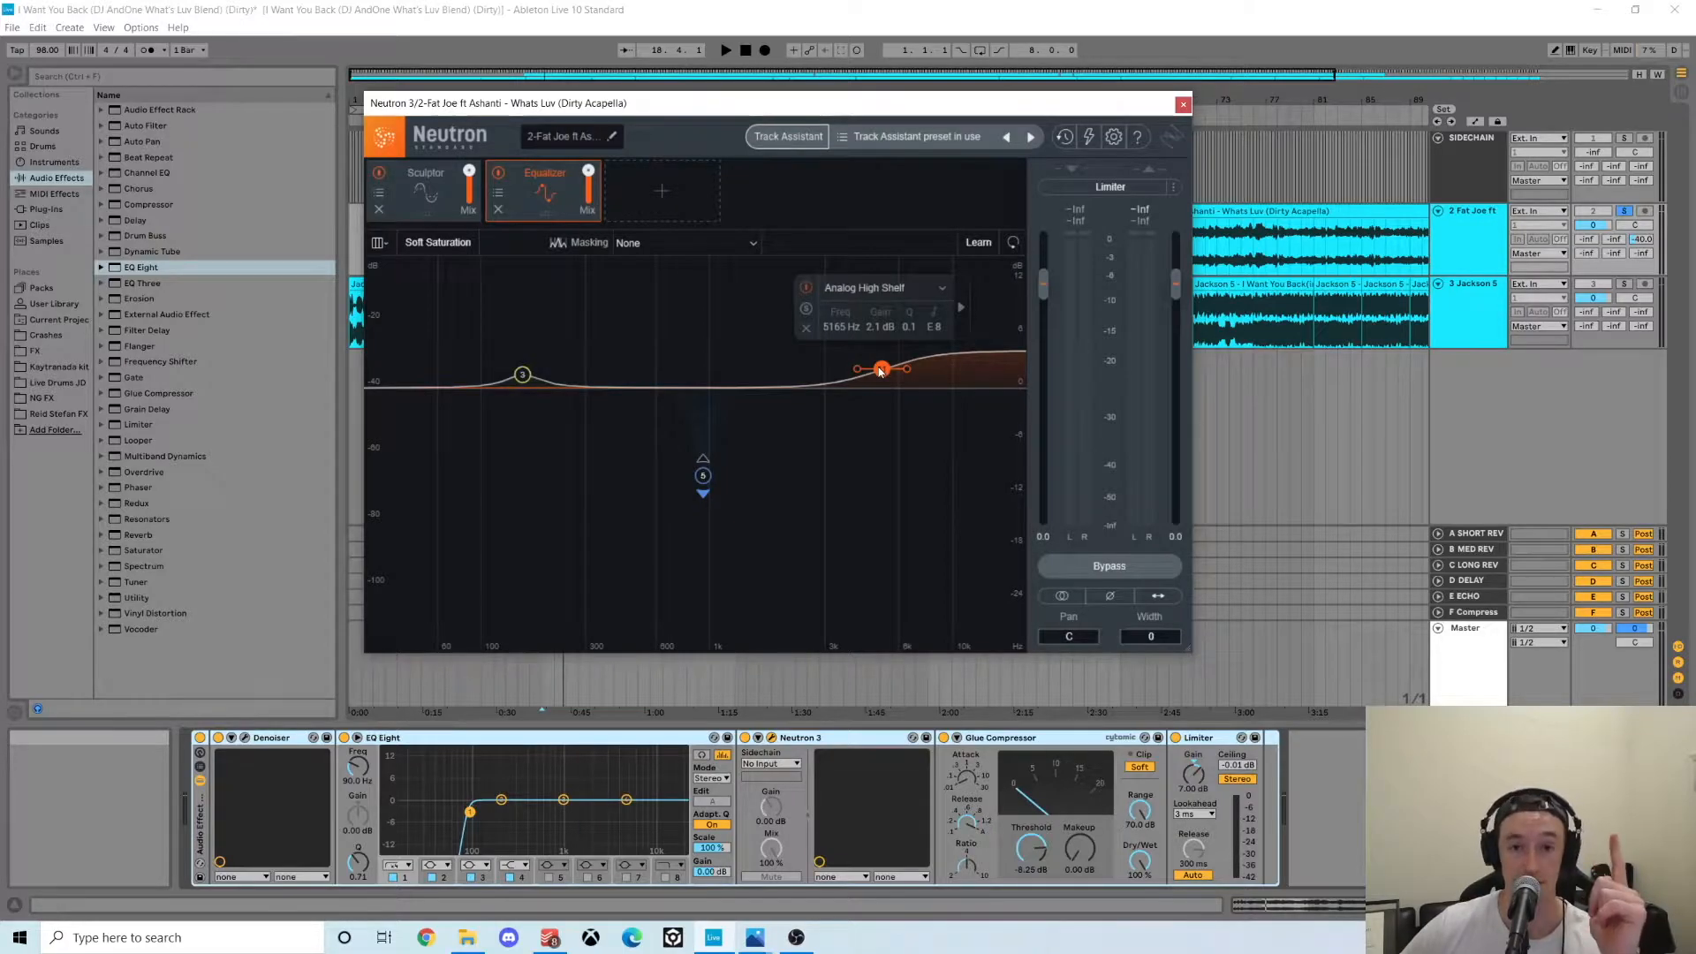
{"action": "left_click", "coordinate": [522, 375]}
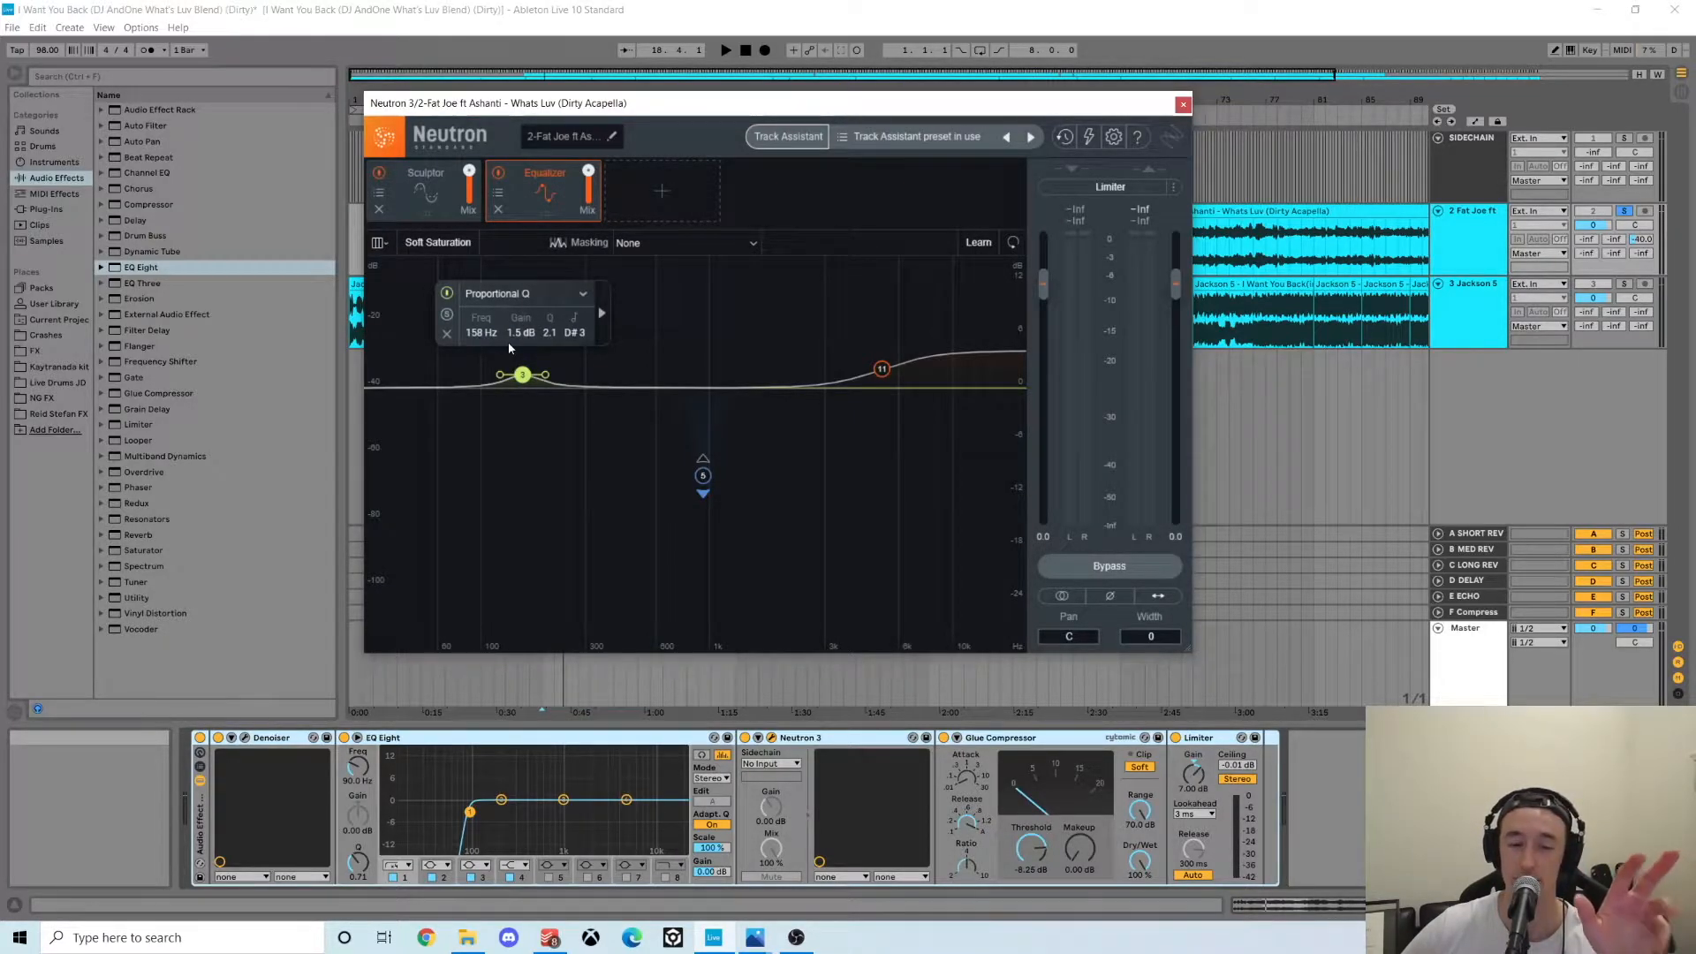
{"action": "left_click", "coordinate": [442, 205]}
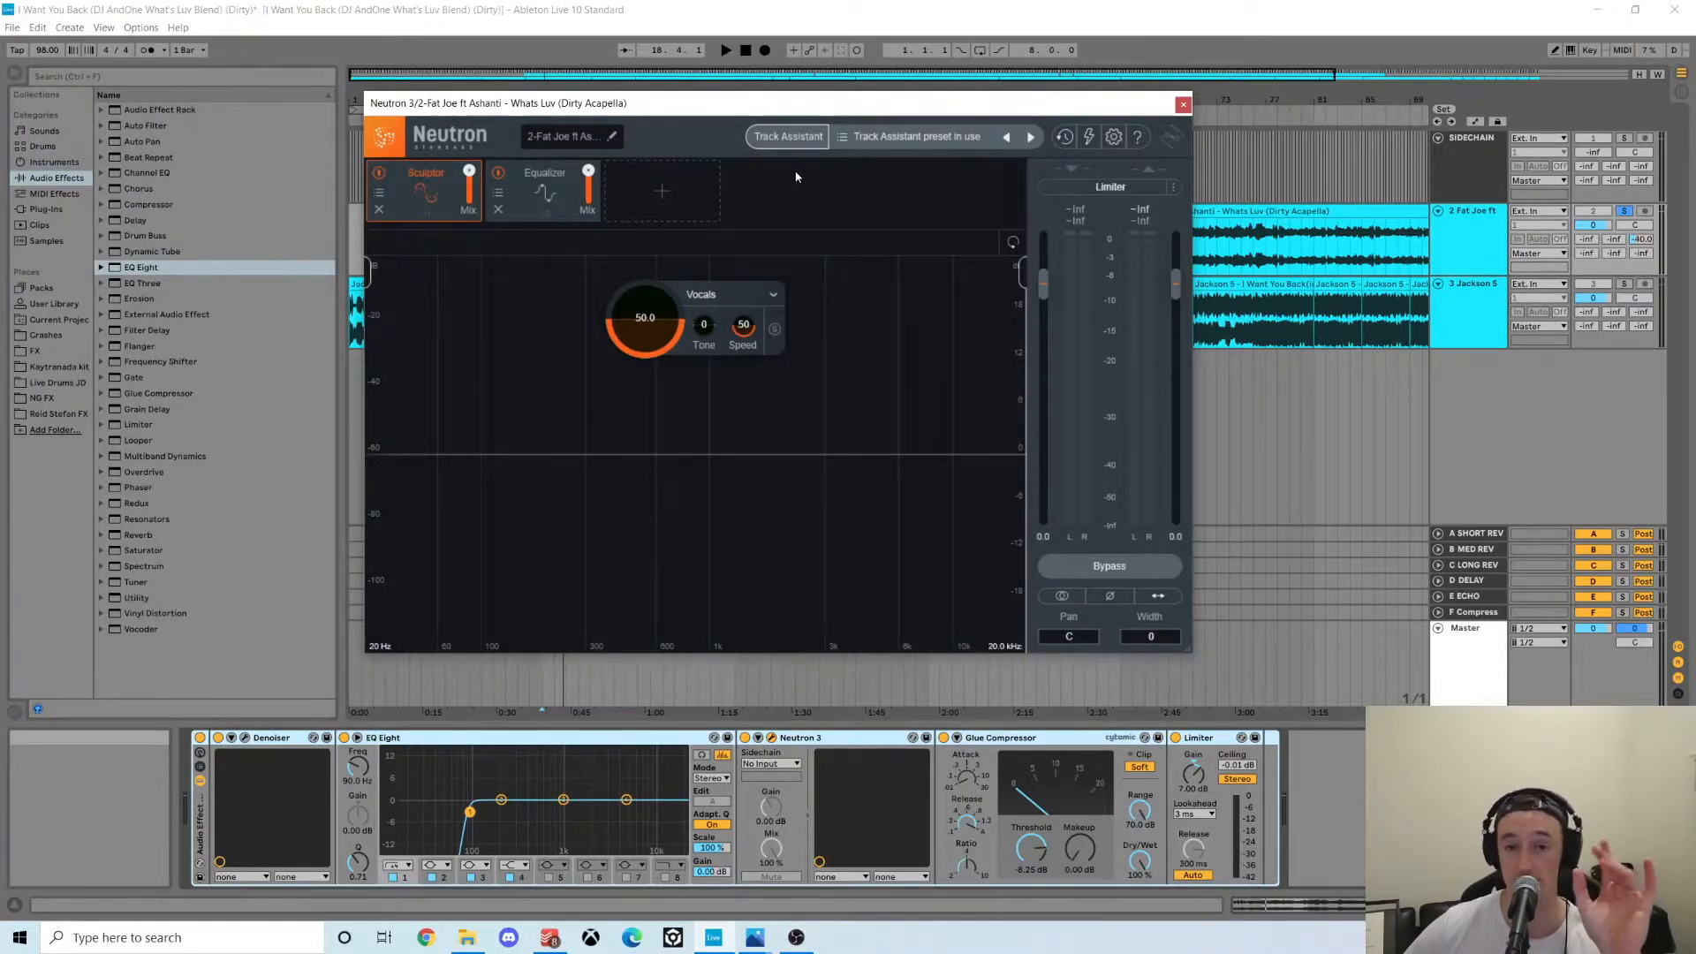
{"action": "left_click", "coordinate": [1183, 104]}
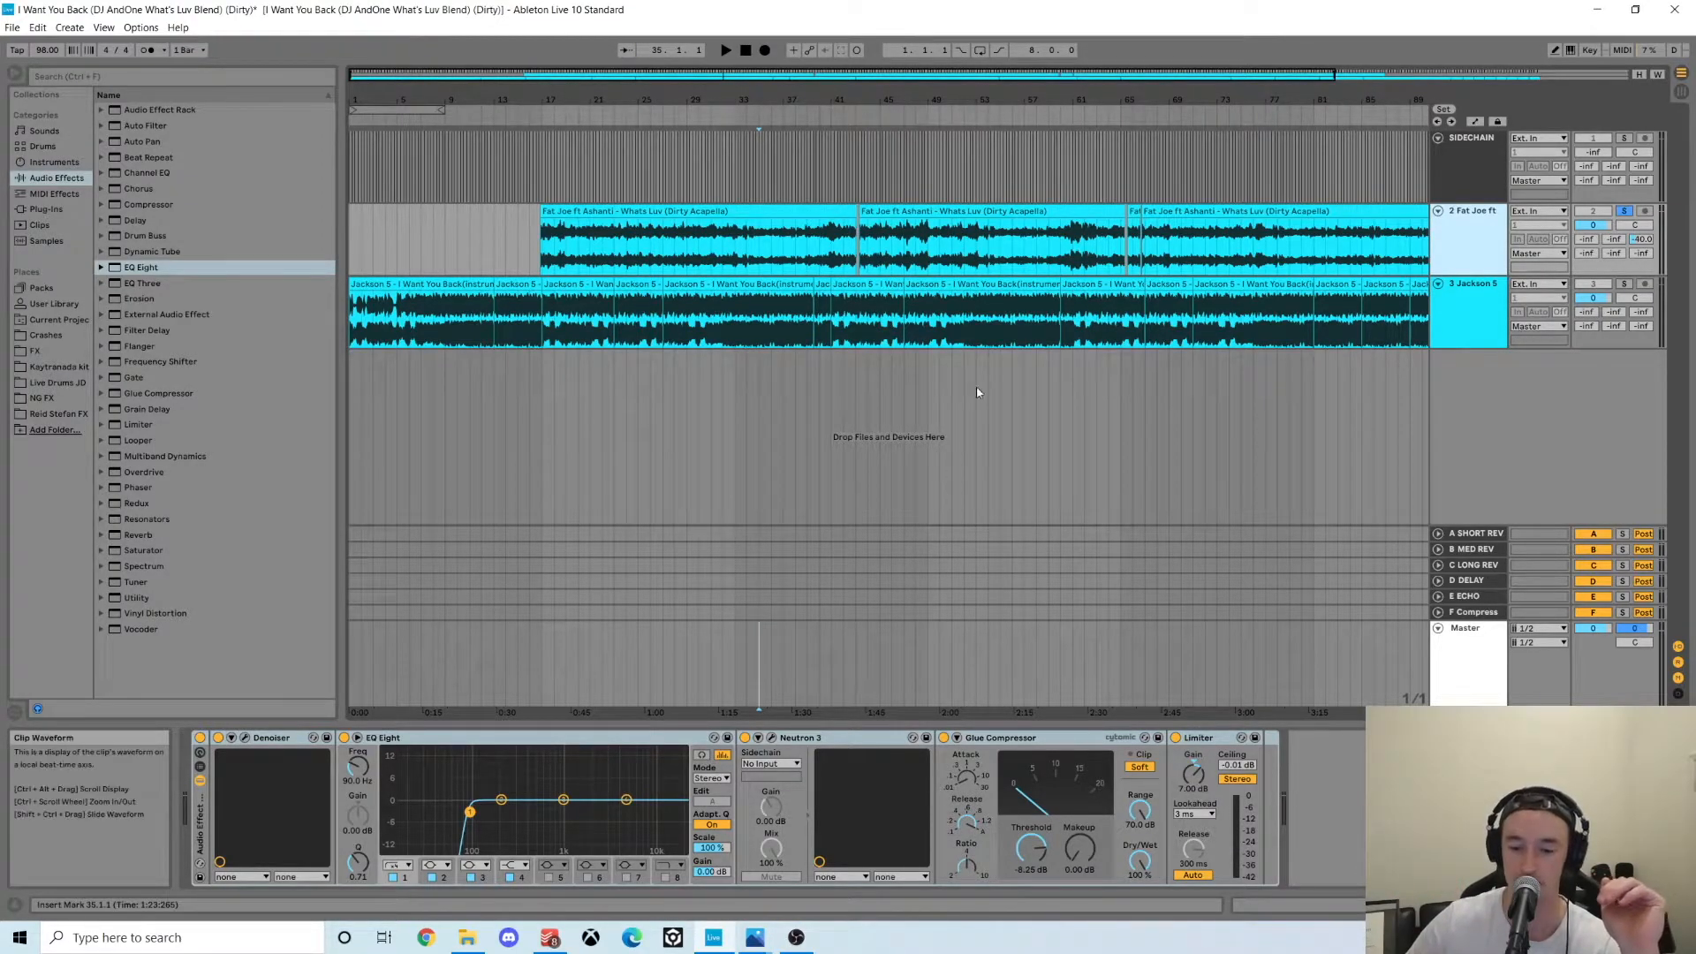
- Show the automation lanes, clear the acapella's solo, and play both tracks from bar 72 through the Auto Filter automation
{"action": "left_click", "coordinate": [791, 407]}
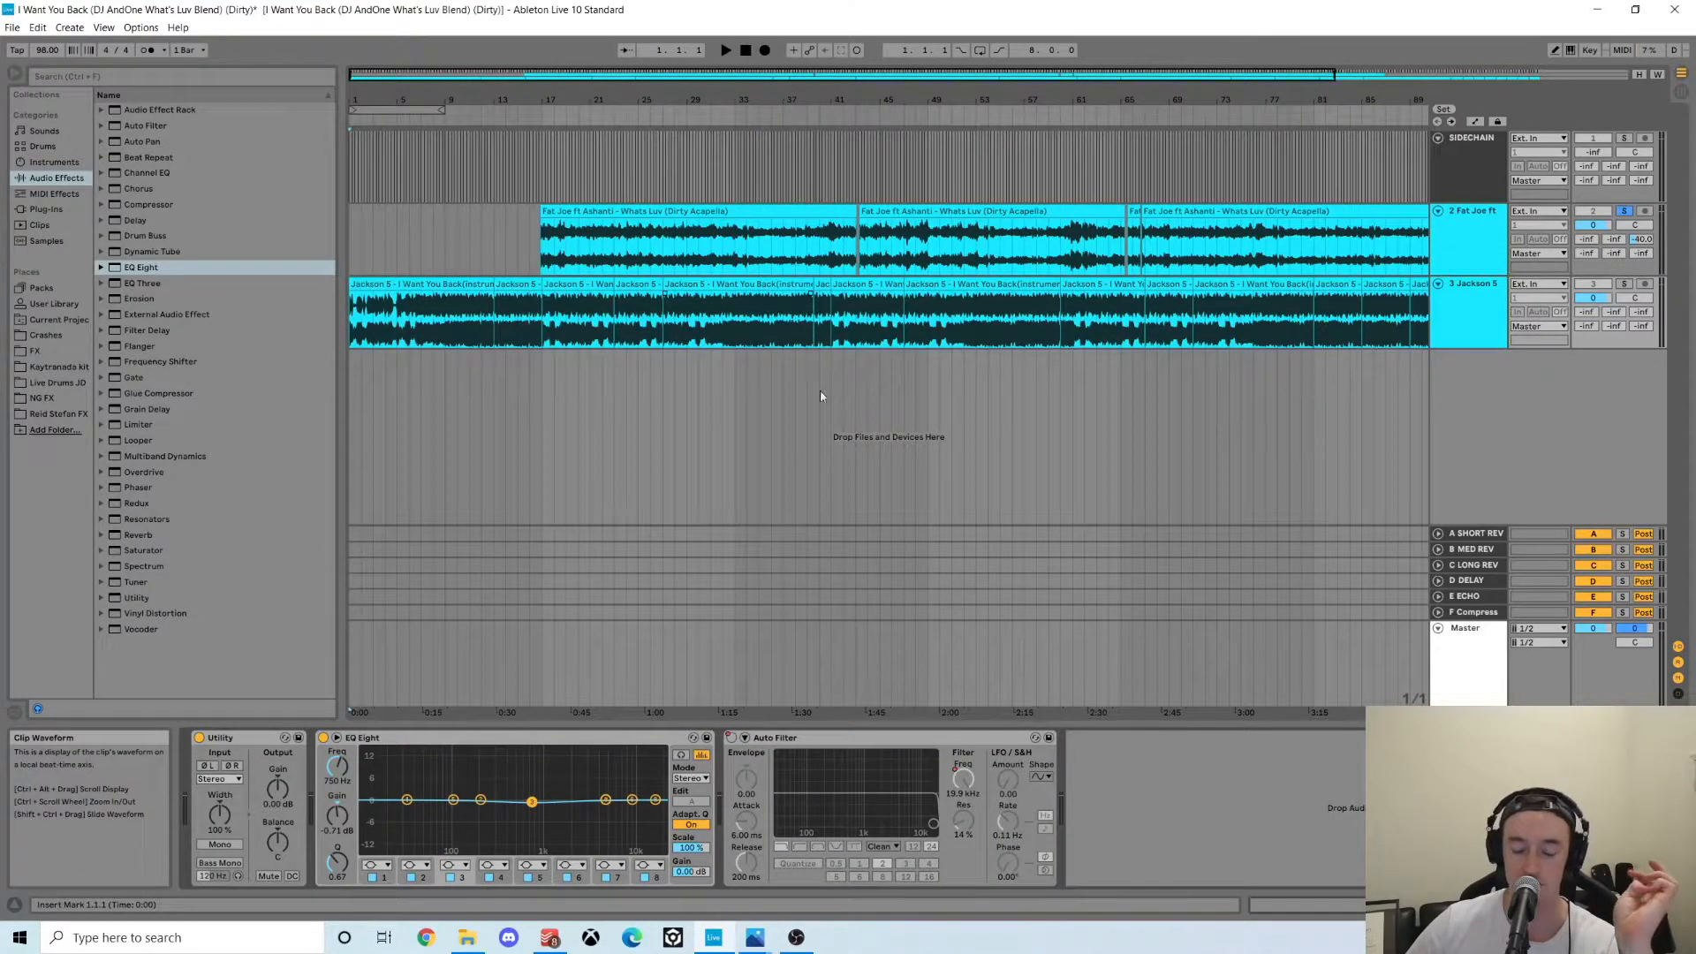
{"action": "key", "text": "a"}
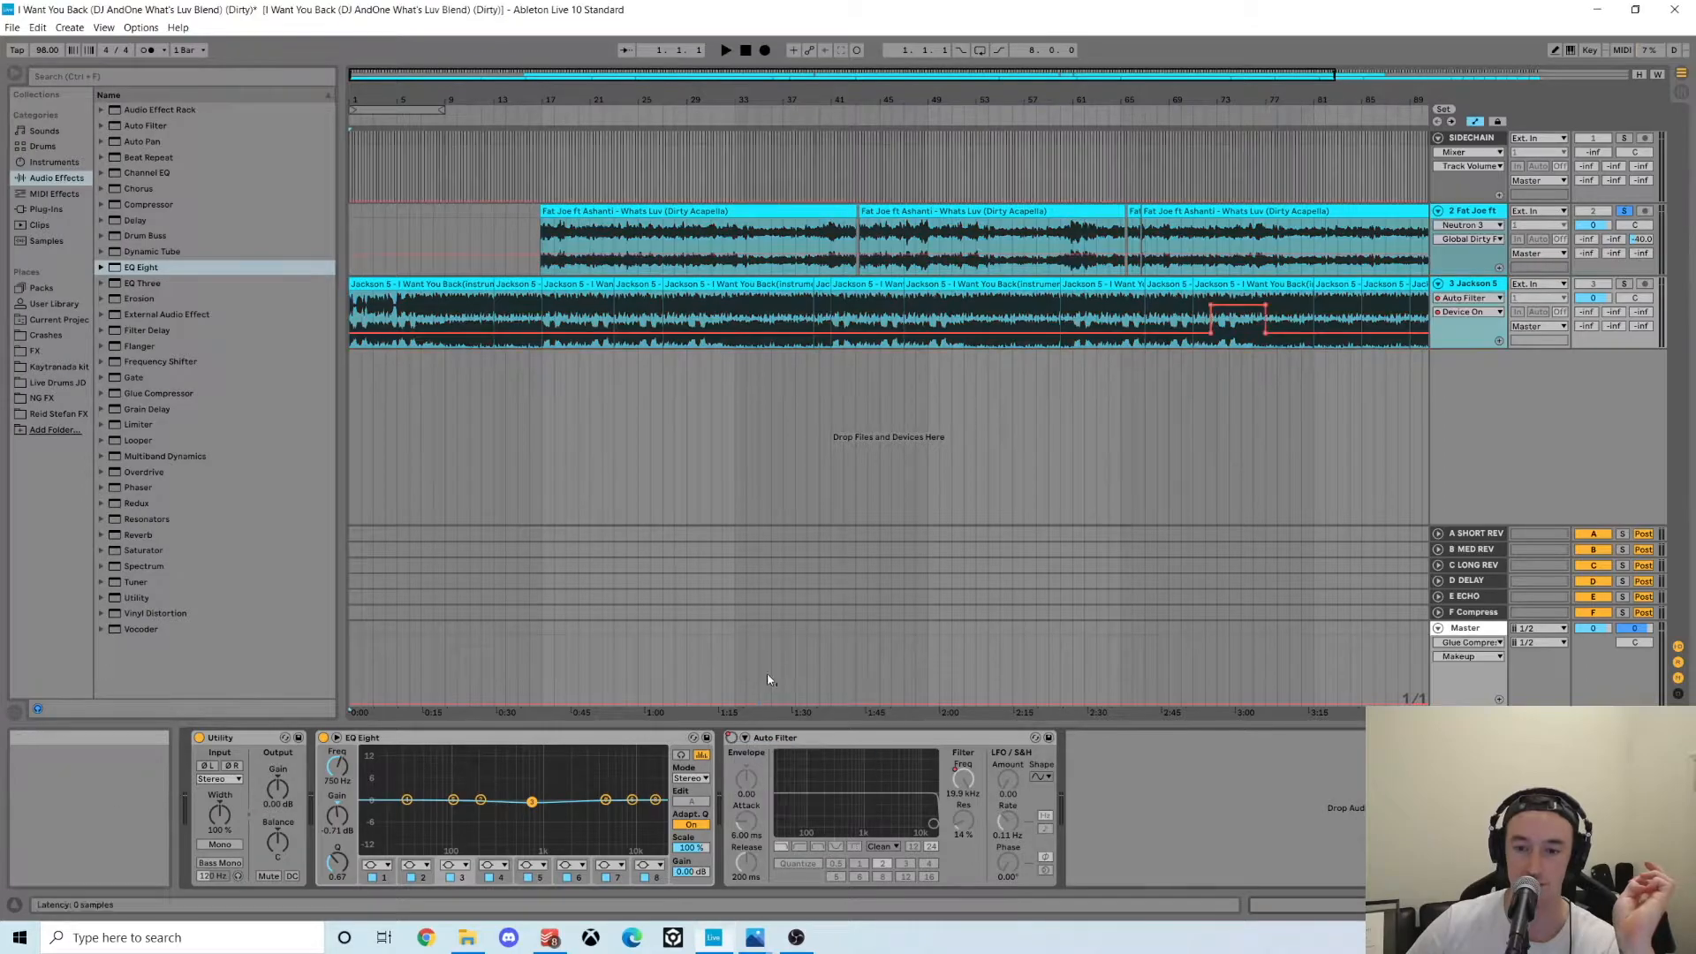
{"action": "left_click", "coordinate": [1207, 318]}
{"action": "left_click", "coordinate": [1623, 283]}
{"action": "key", "text": "space"}
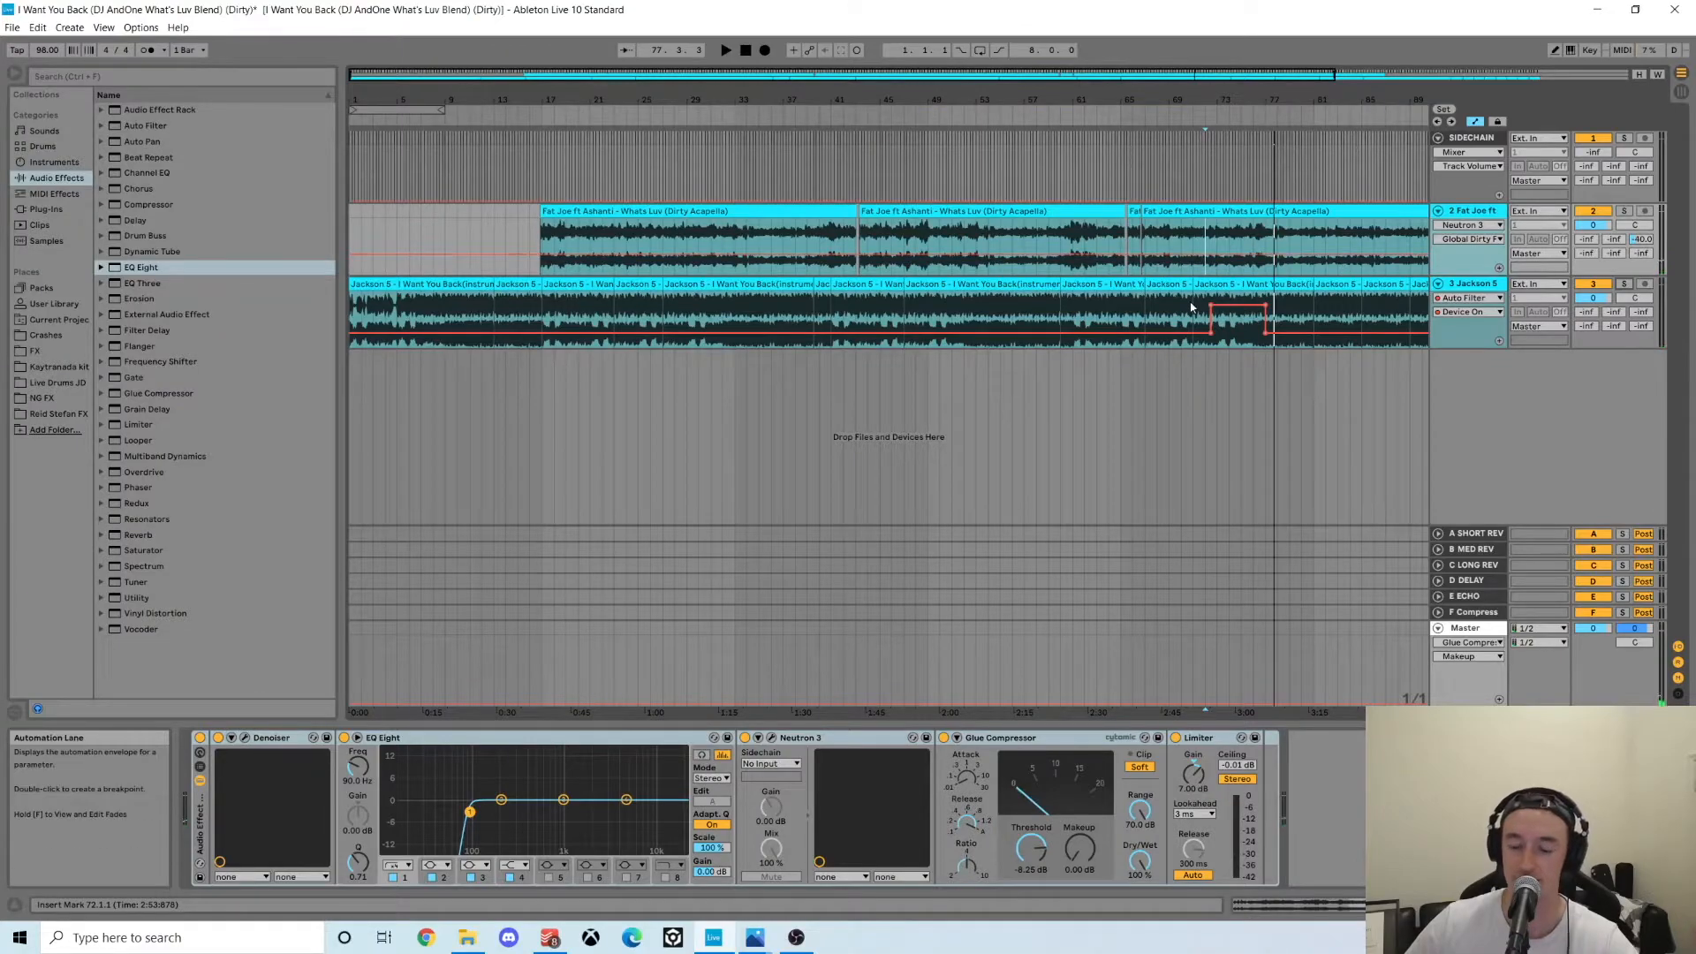
- Display the Auto Filter's Frequency automation on the Jackson 5 instrumental track and examine its dip and rise up to bar 77
{"action": "left_click_drag", "start_coordinate": [1389, 75], "coordinate": [1360, 168]}
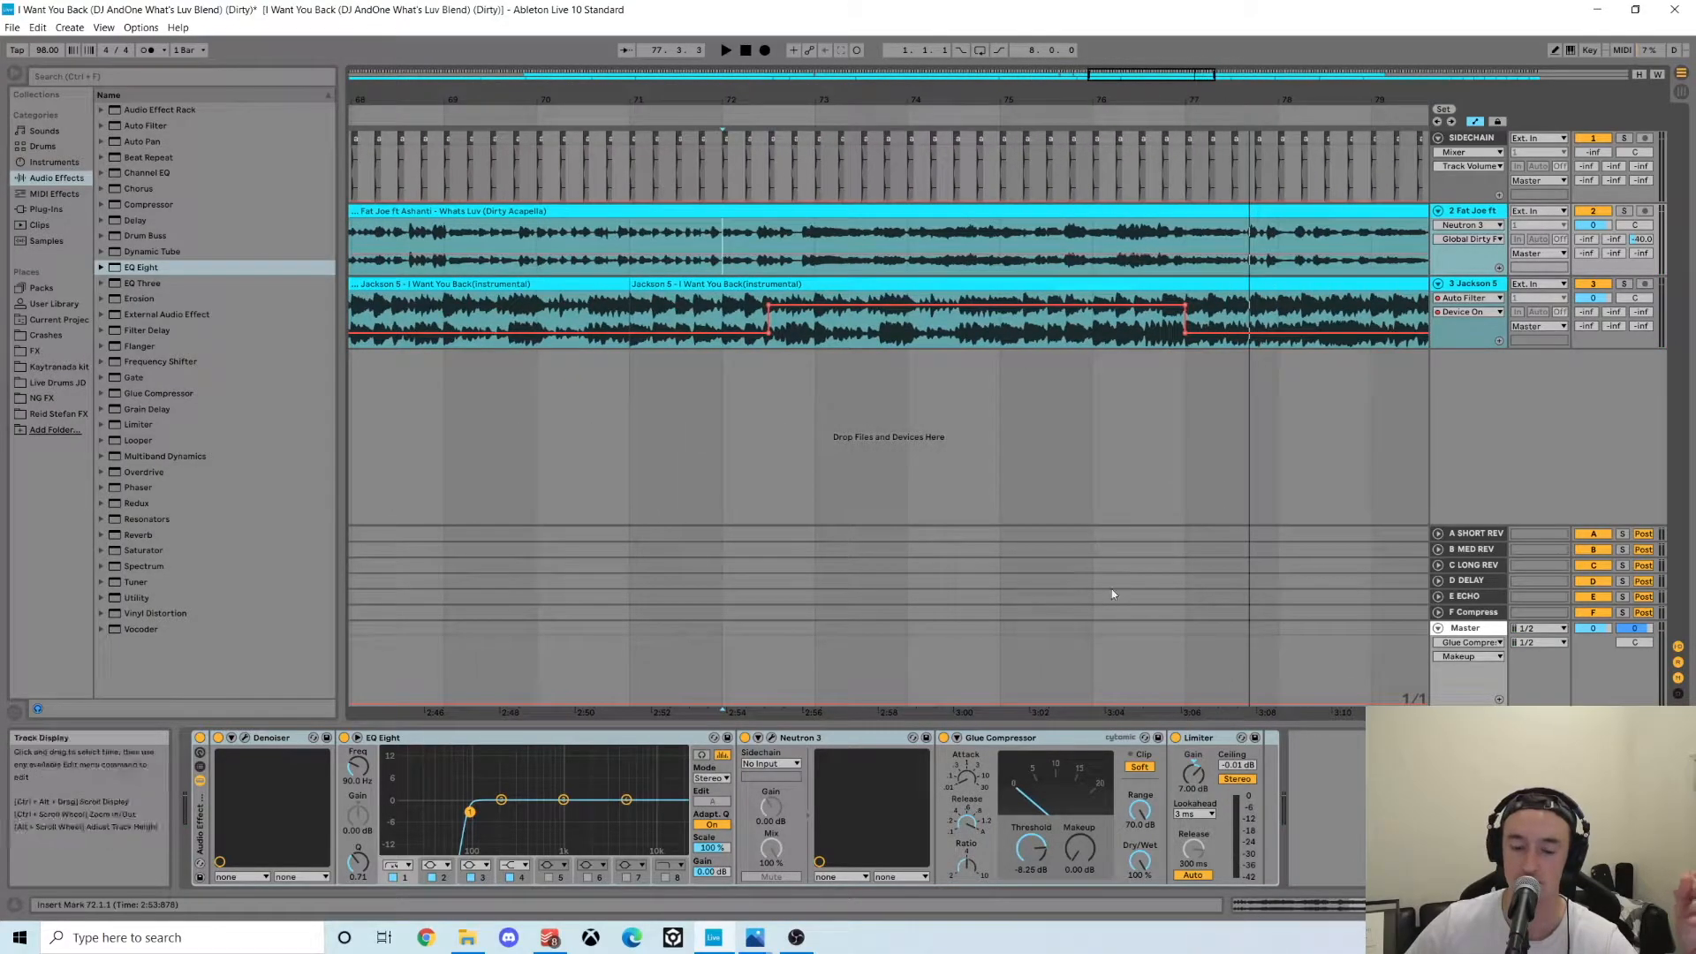
{"action": "left_click", "coordinate": [1484, 285]}
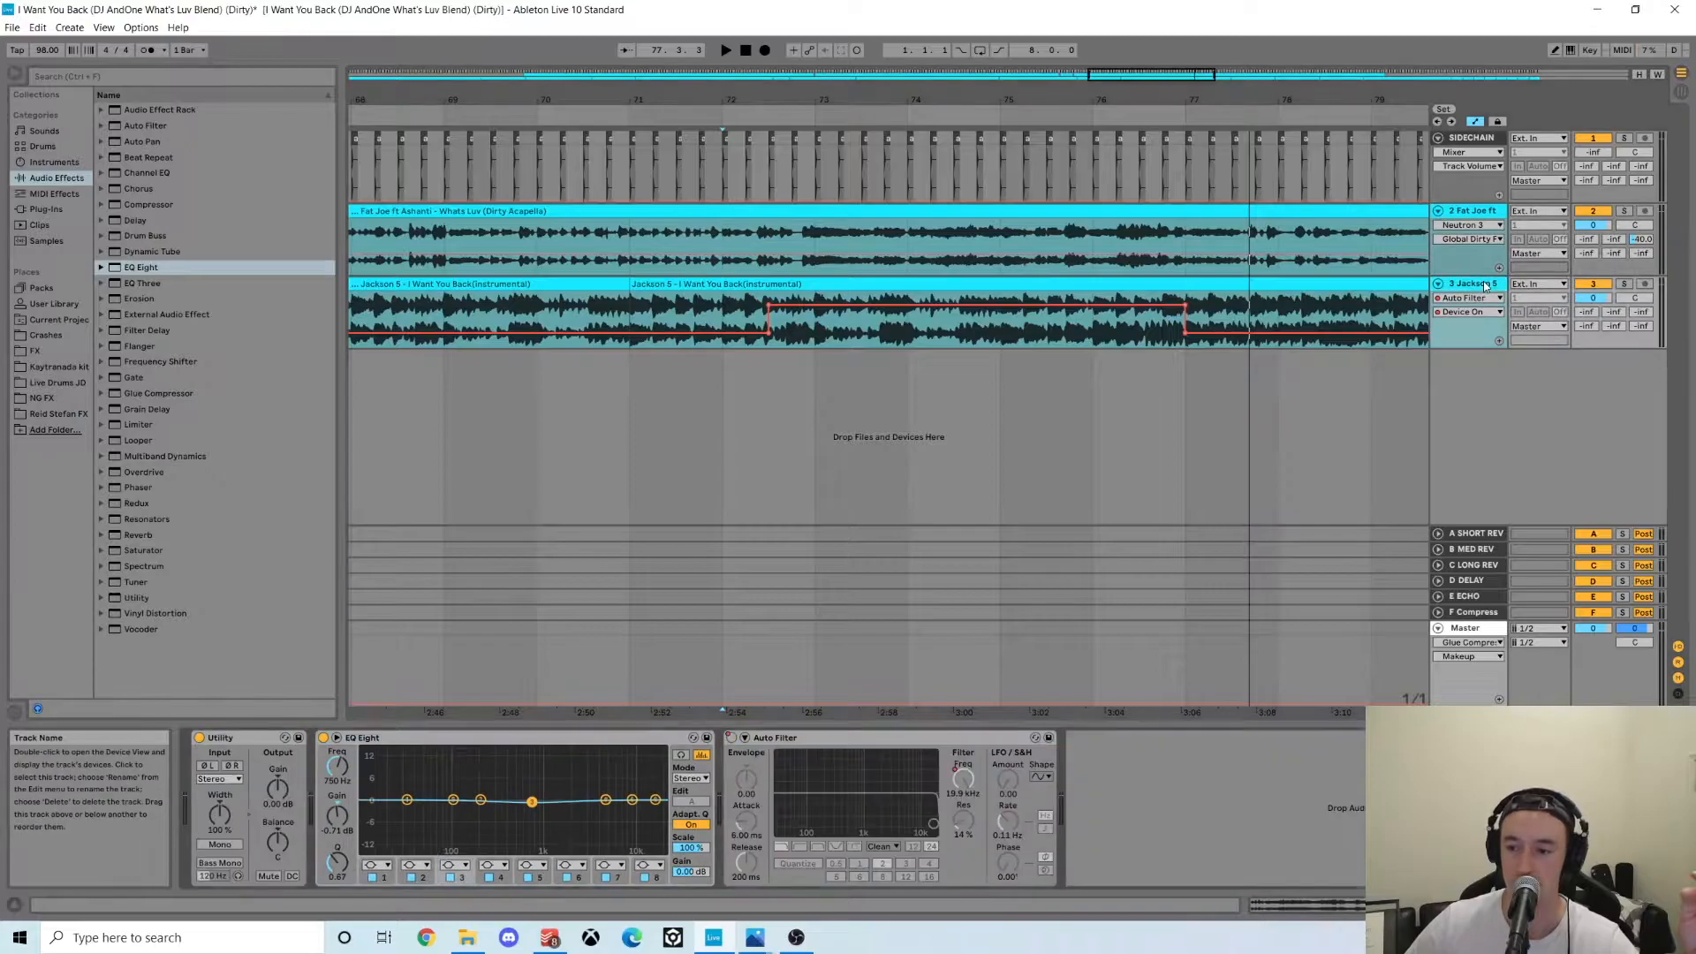
{"action": "right_click", "coordinate": [732, 740]}
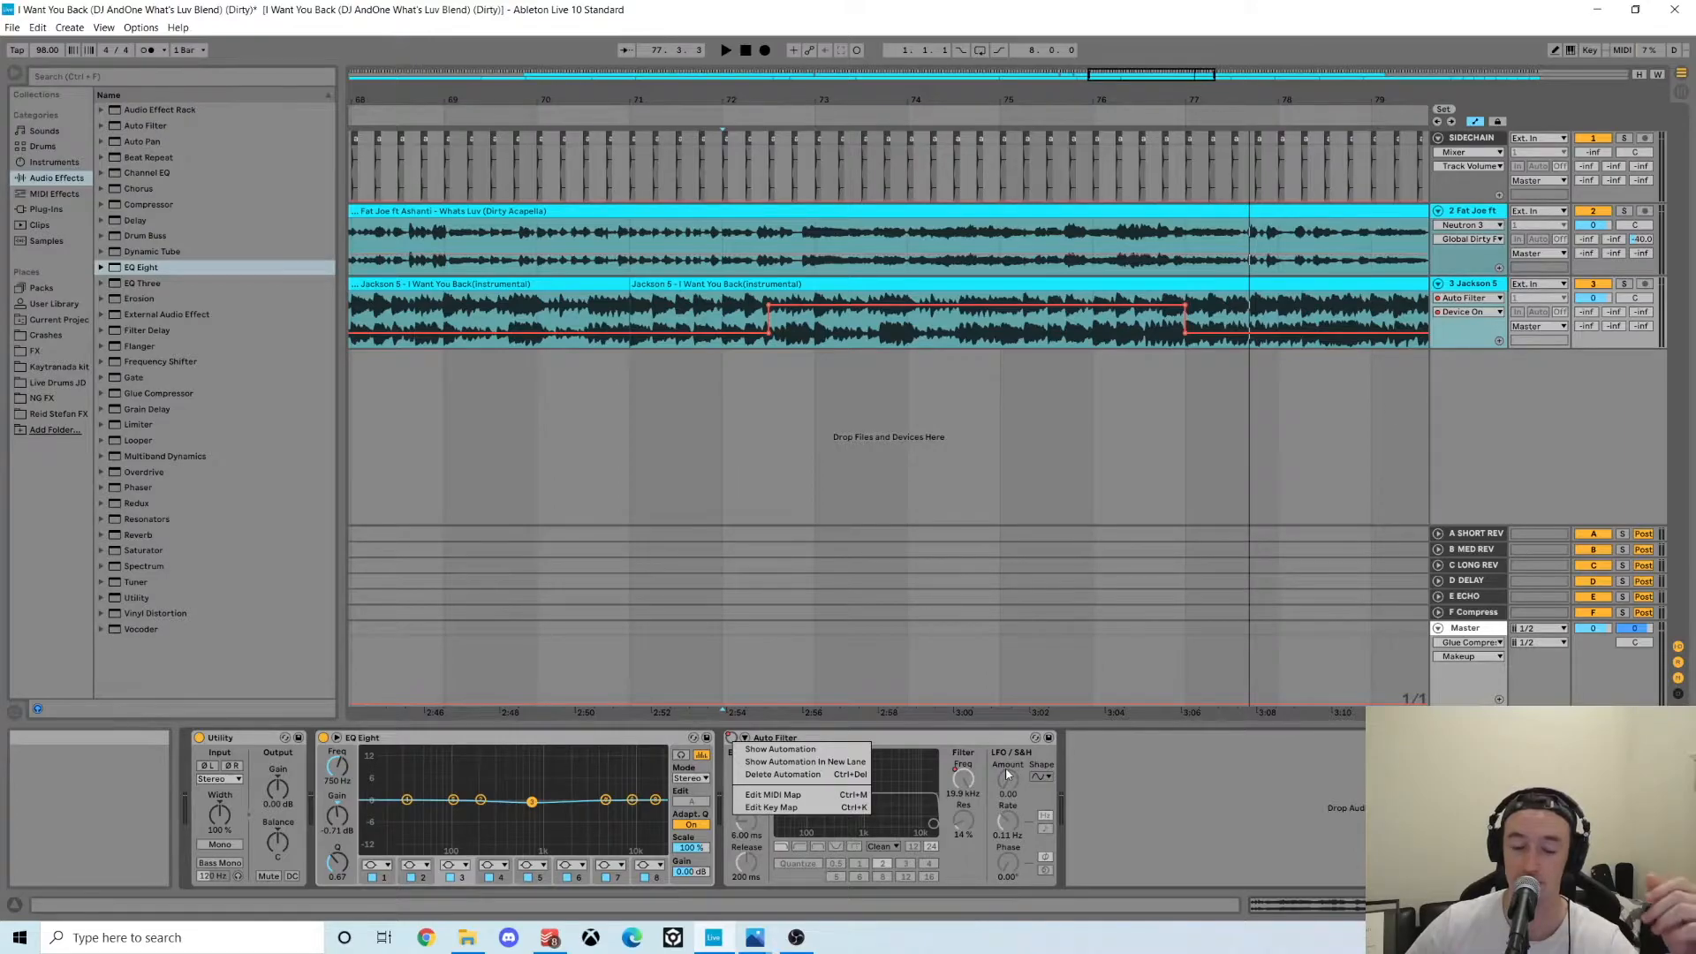
{"action": "left_click", "coordinate": [963, 779]}
{"action": "right_click", "coordinate": [964, 780]}
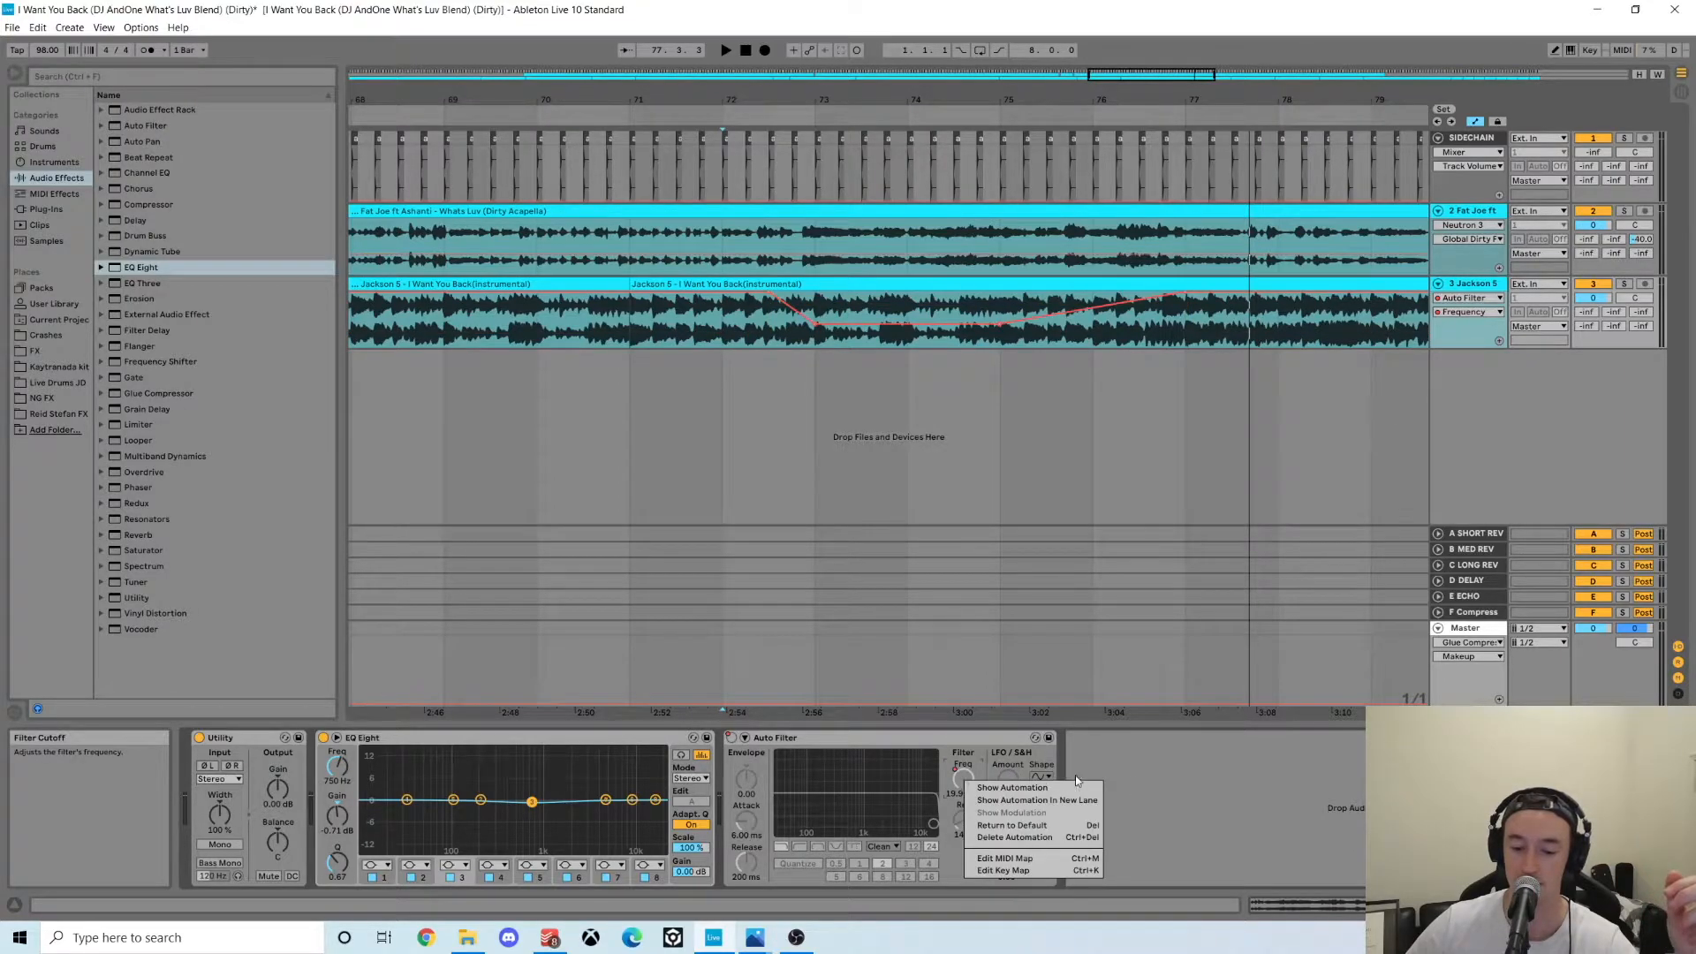
{"action": "left_click", "coordinate": [1047, 786]}
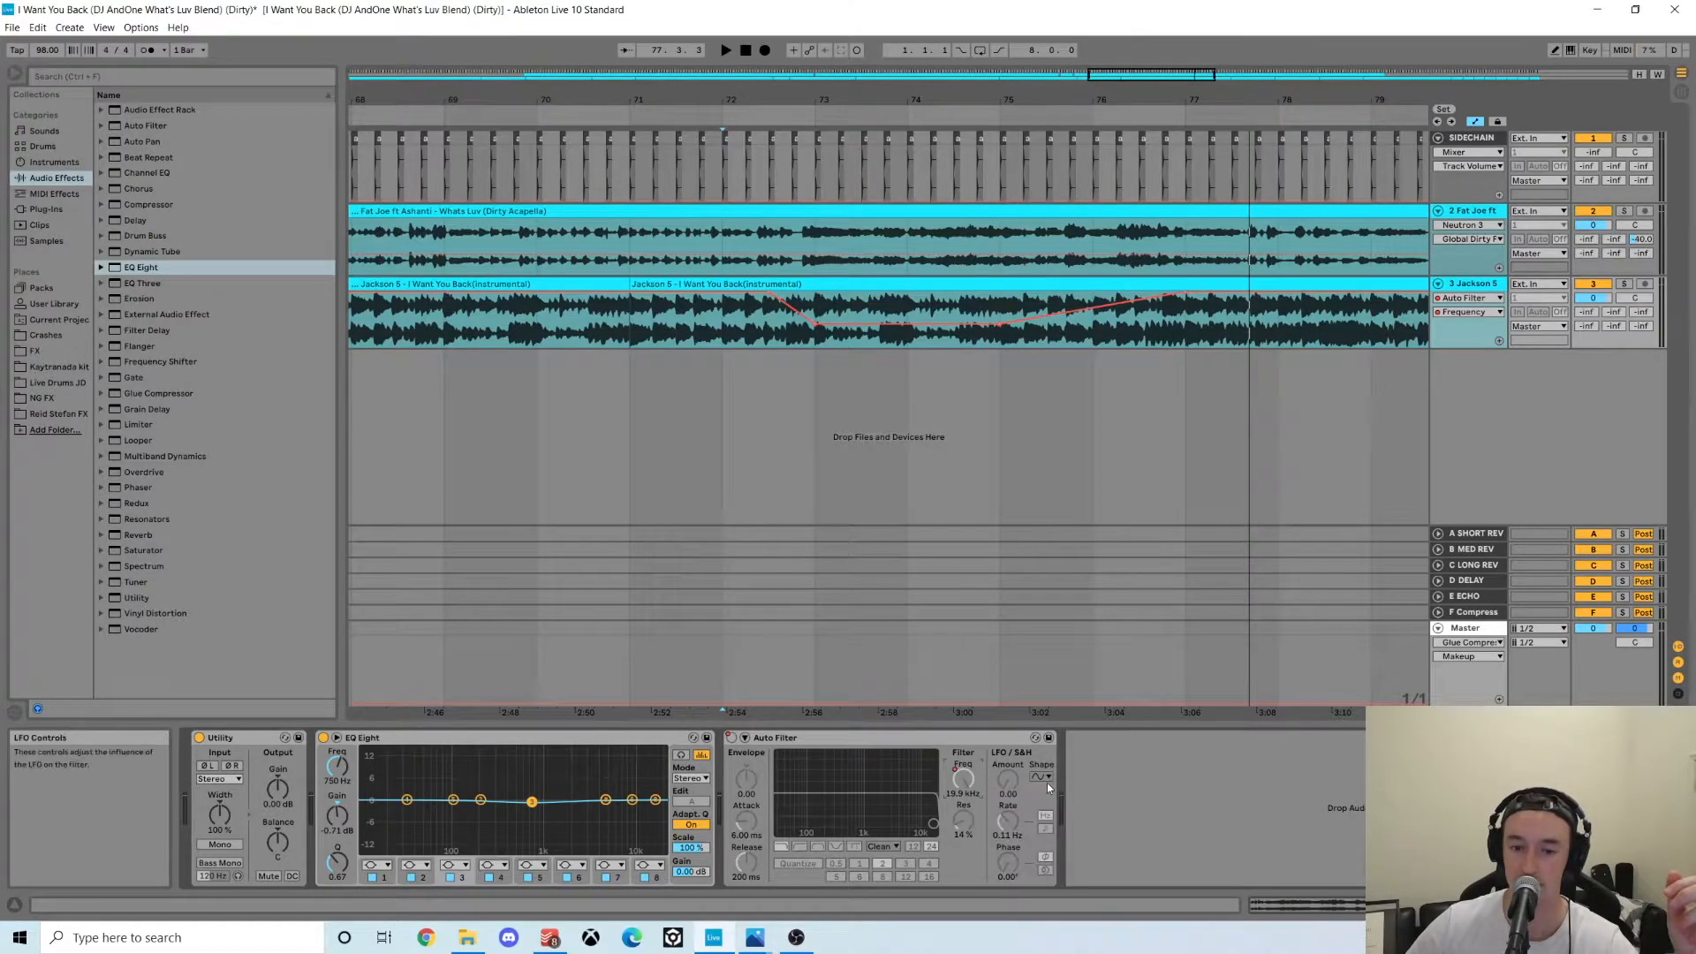
{"action": "left_click", "coordinate": [765, 285]}
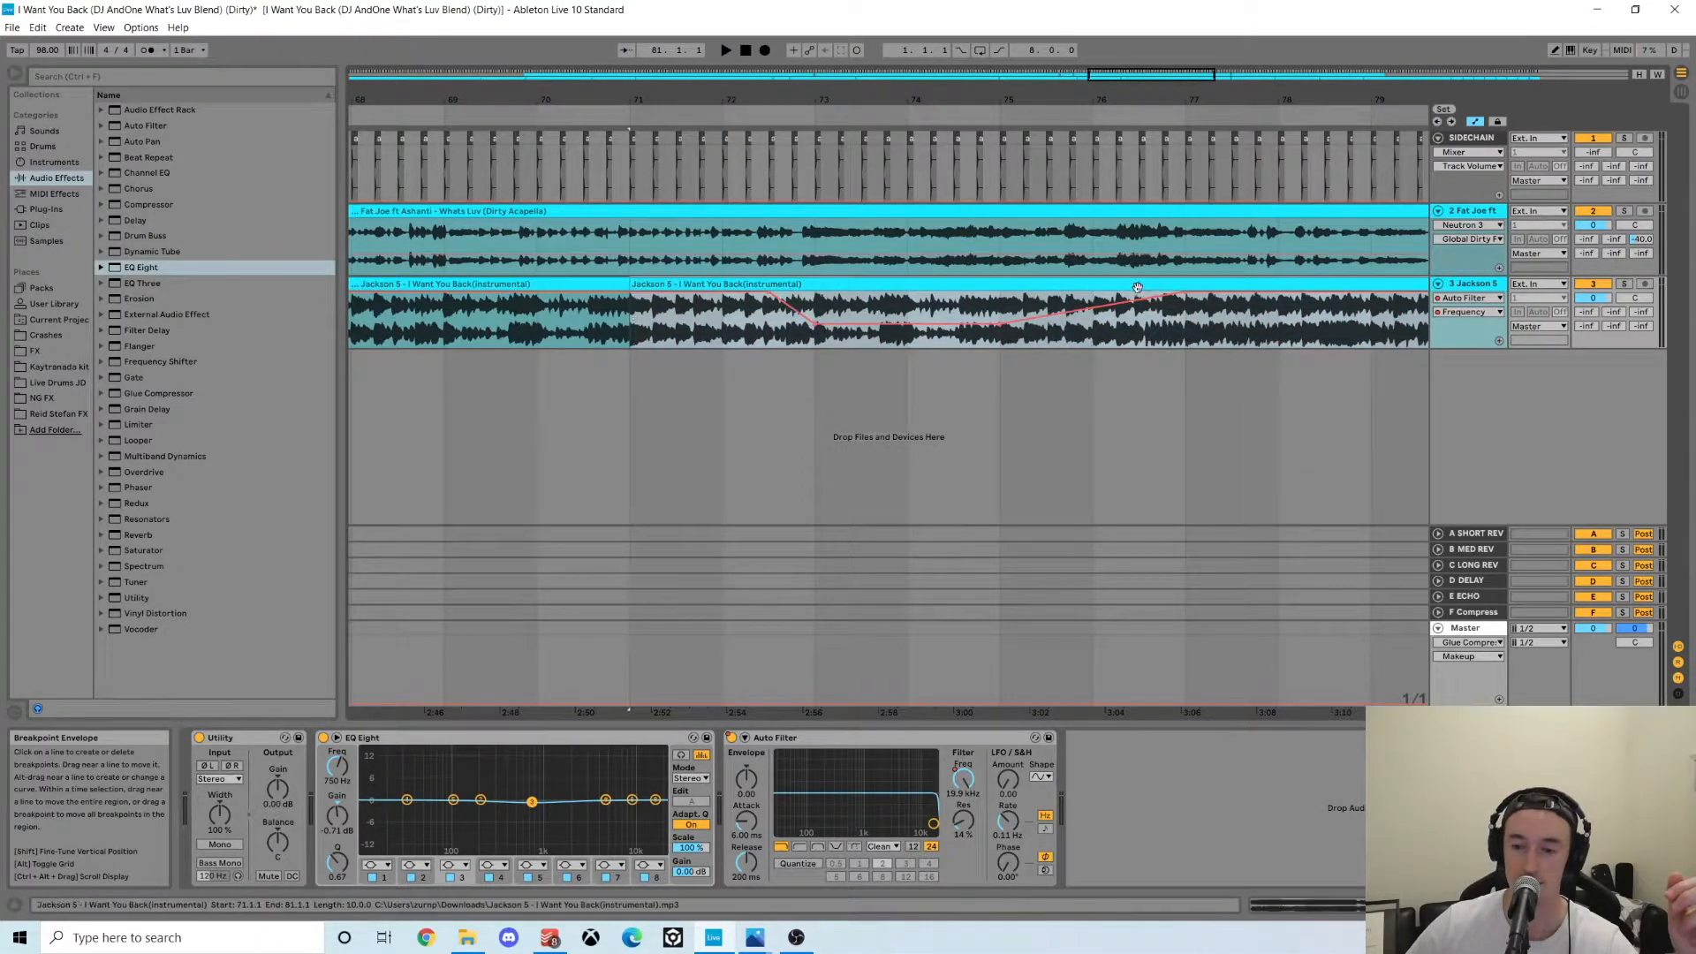
{"action": "left_click", "coordinate": [1179, 313]}
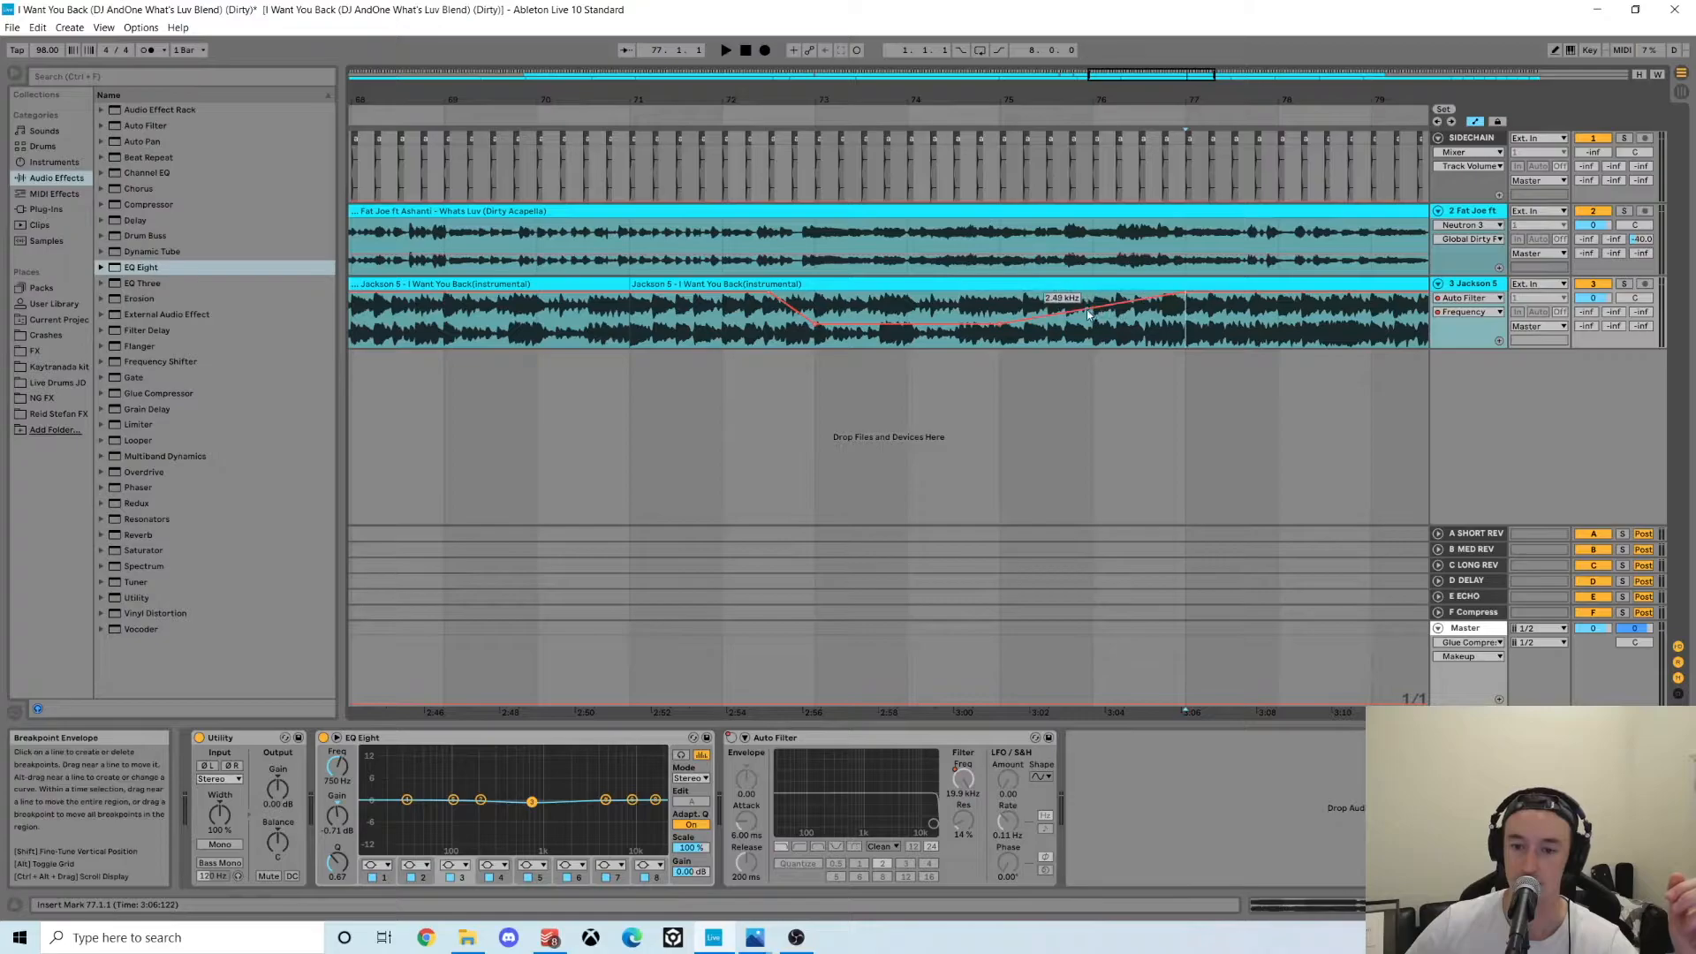
- Try an abrupt drop at bar 73 in the Auto Filter's Frequency automation on the Jackson 5 instrumental track
{"action": "left_click", "coordinate": [1092, 309]}
{"action": "left_click_drag", "start_coordinate": [915, 332], "coordinate": [805, 332]}
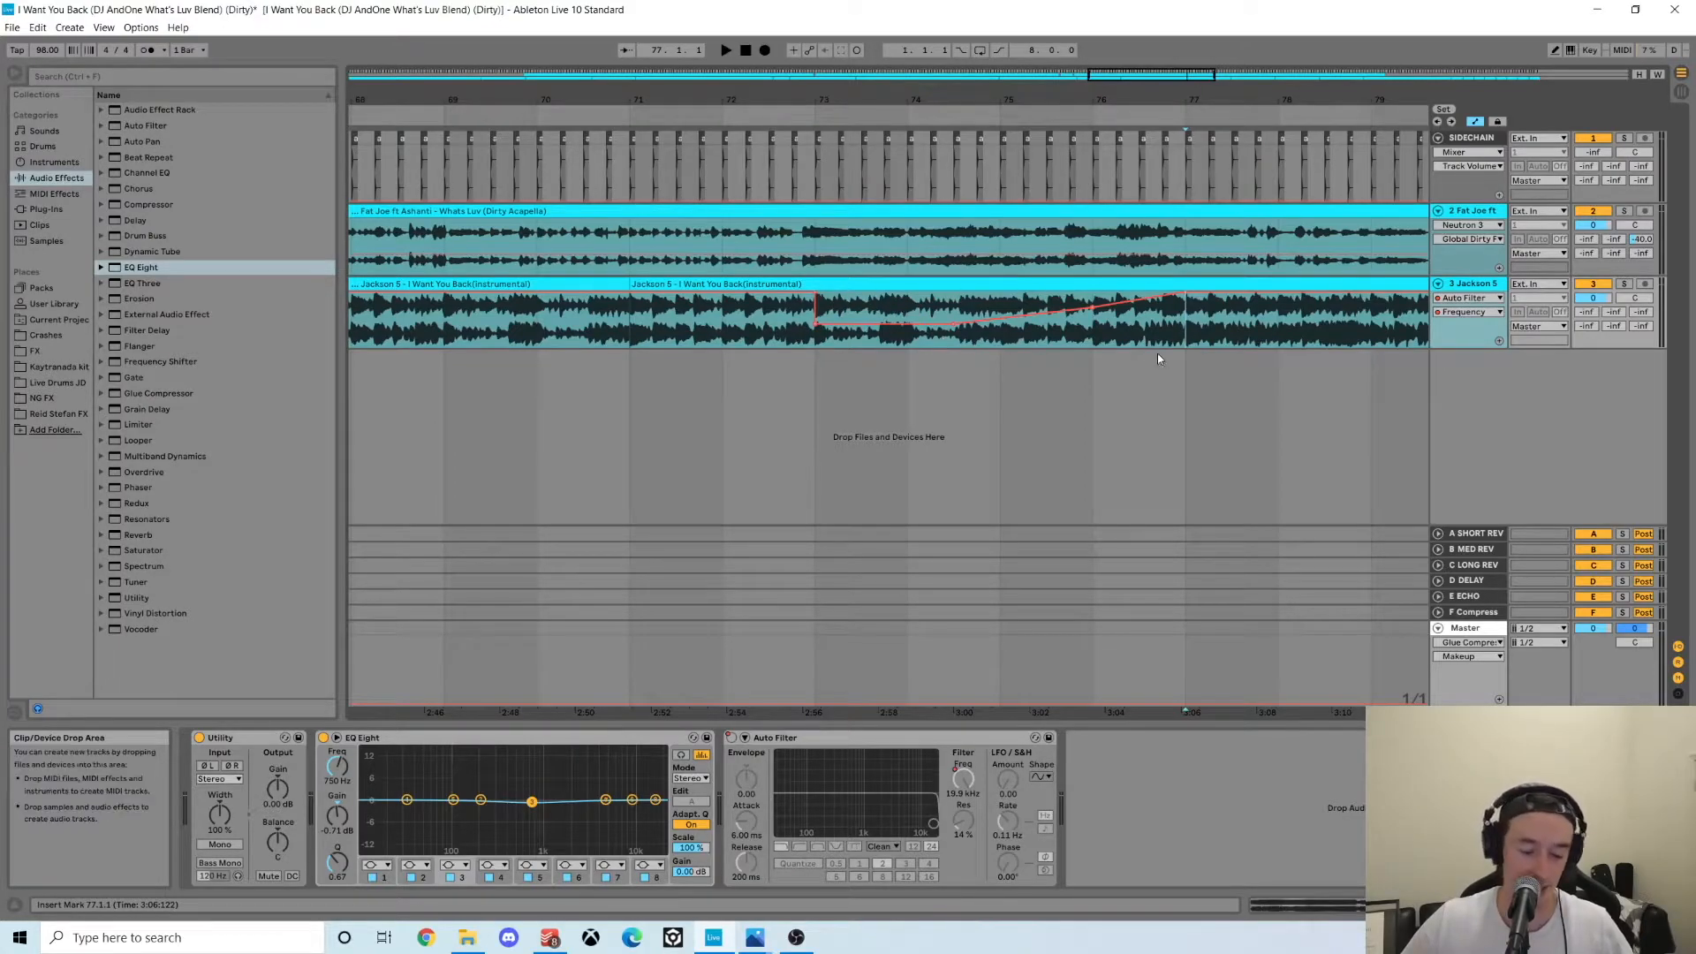
{"action": "left_click", "coordinate": [821, 303]}
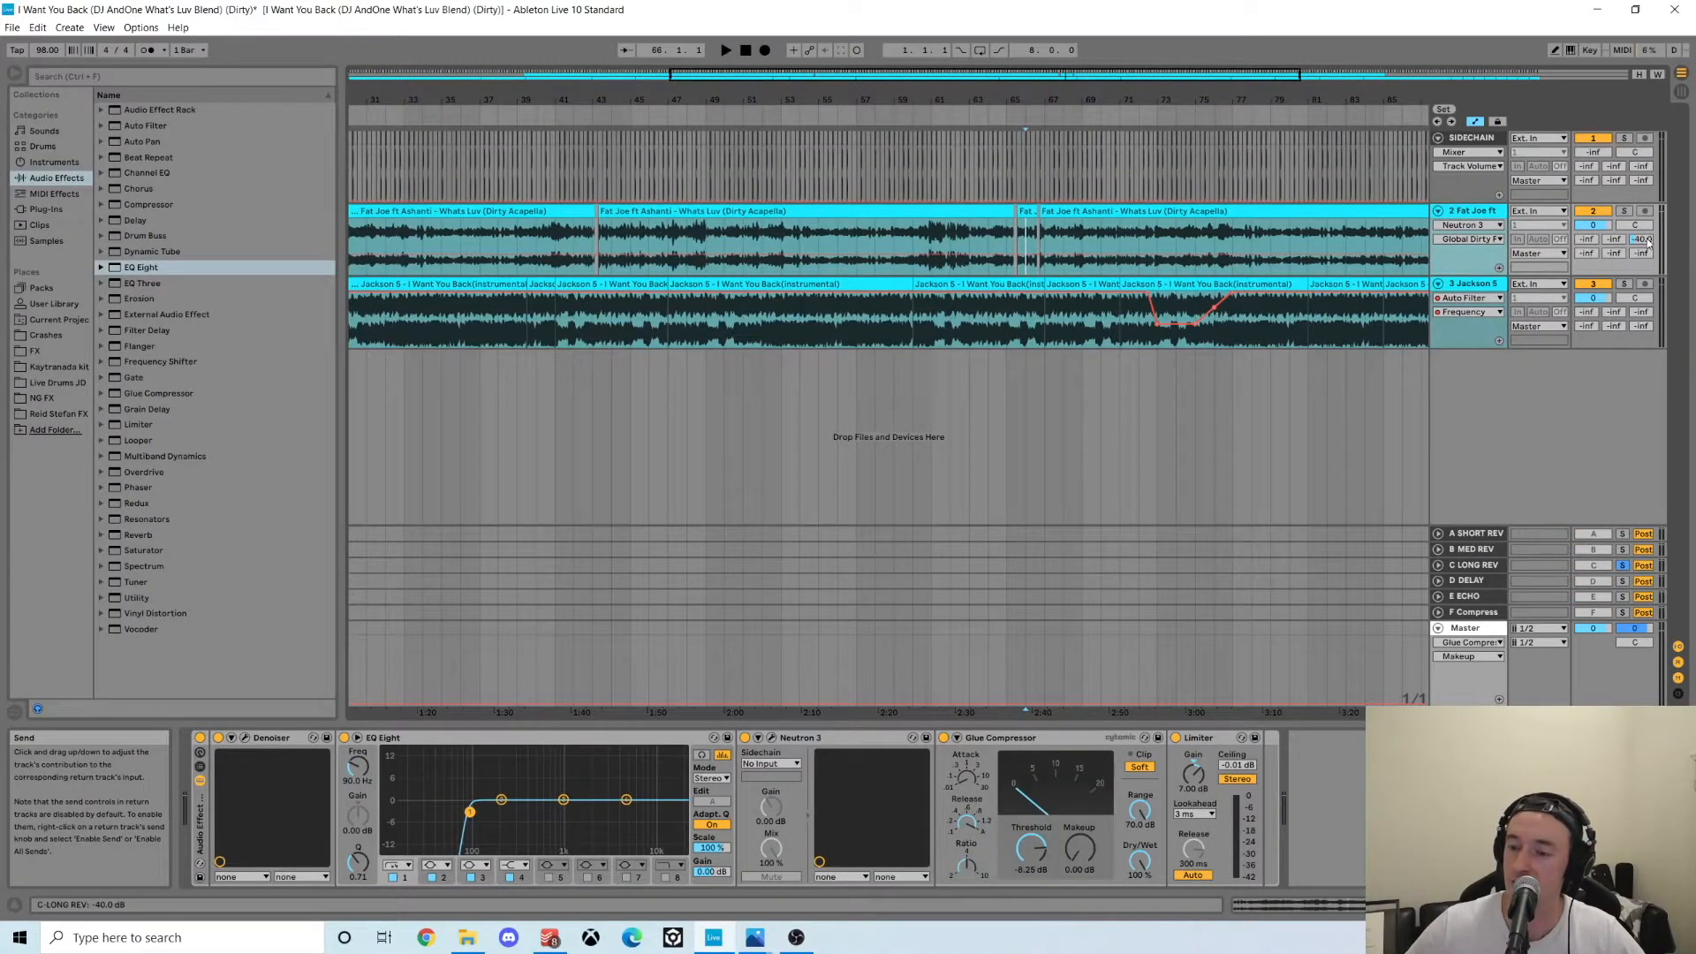
- Open the C LONG REV return track's device chain and examine its Reverb, two EQ Eights and sidechained Compressor
{"action": "left_click", "coordinate": [1488, 565]}
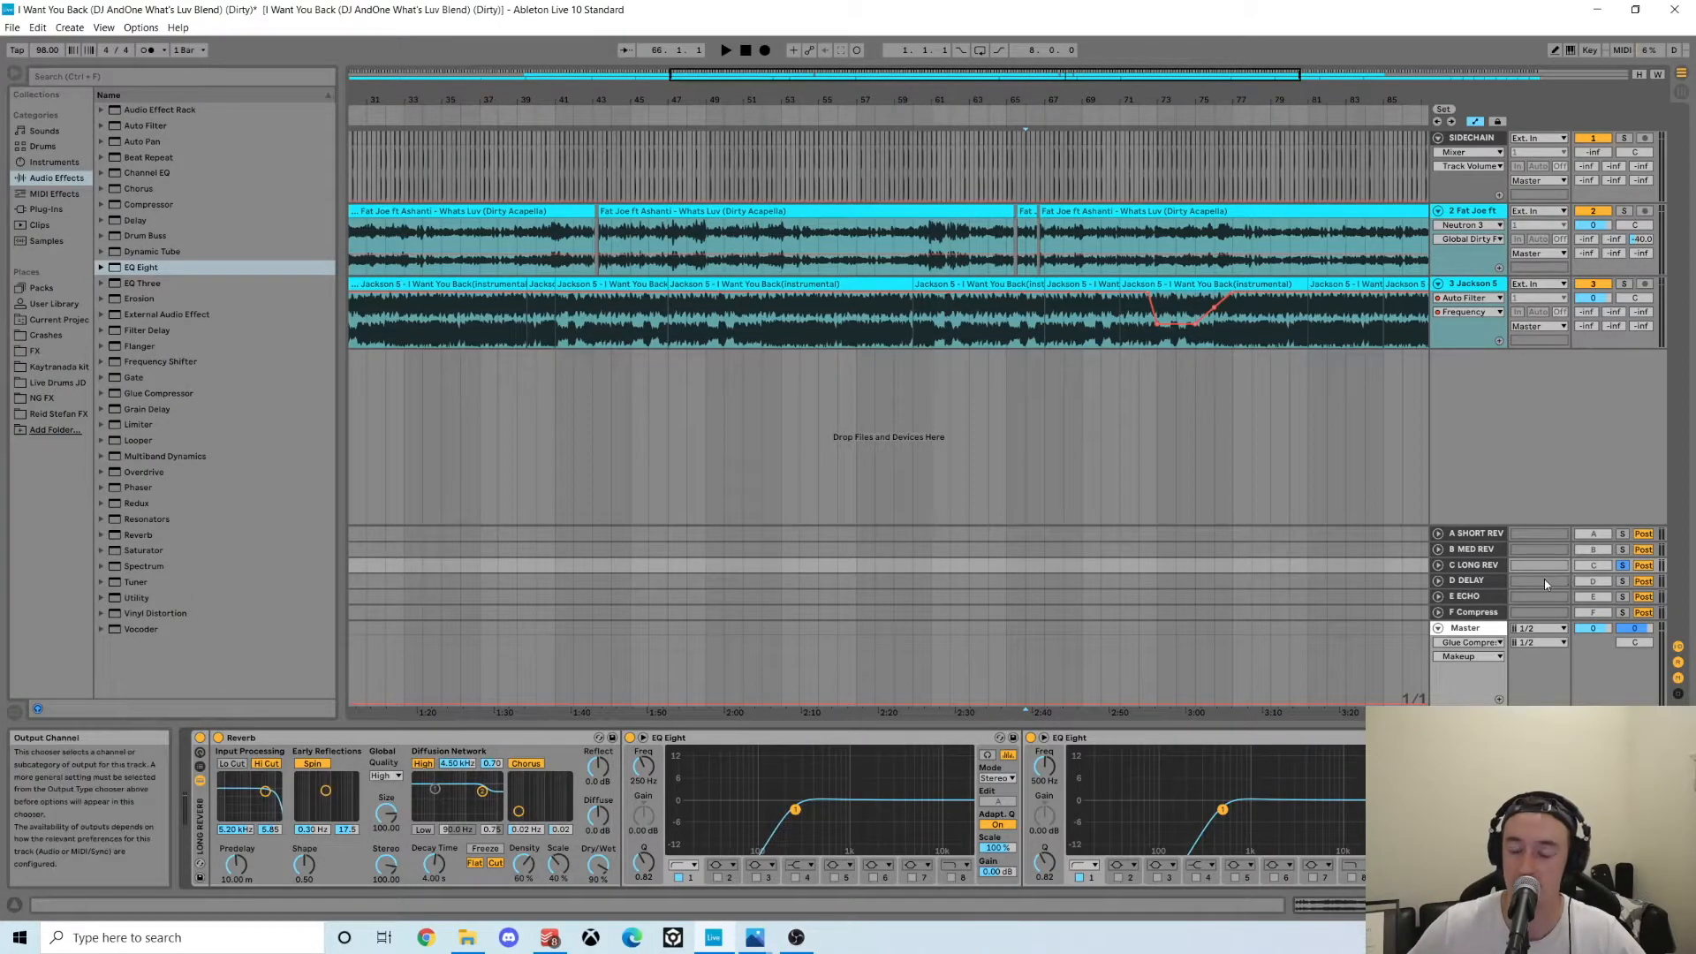
{"action": "scroll", "coordinate": [189, 808], "scroll_direction": "down", "scroll_amount": 2}
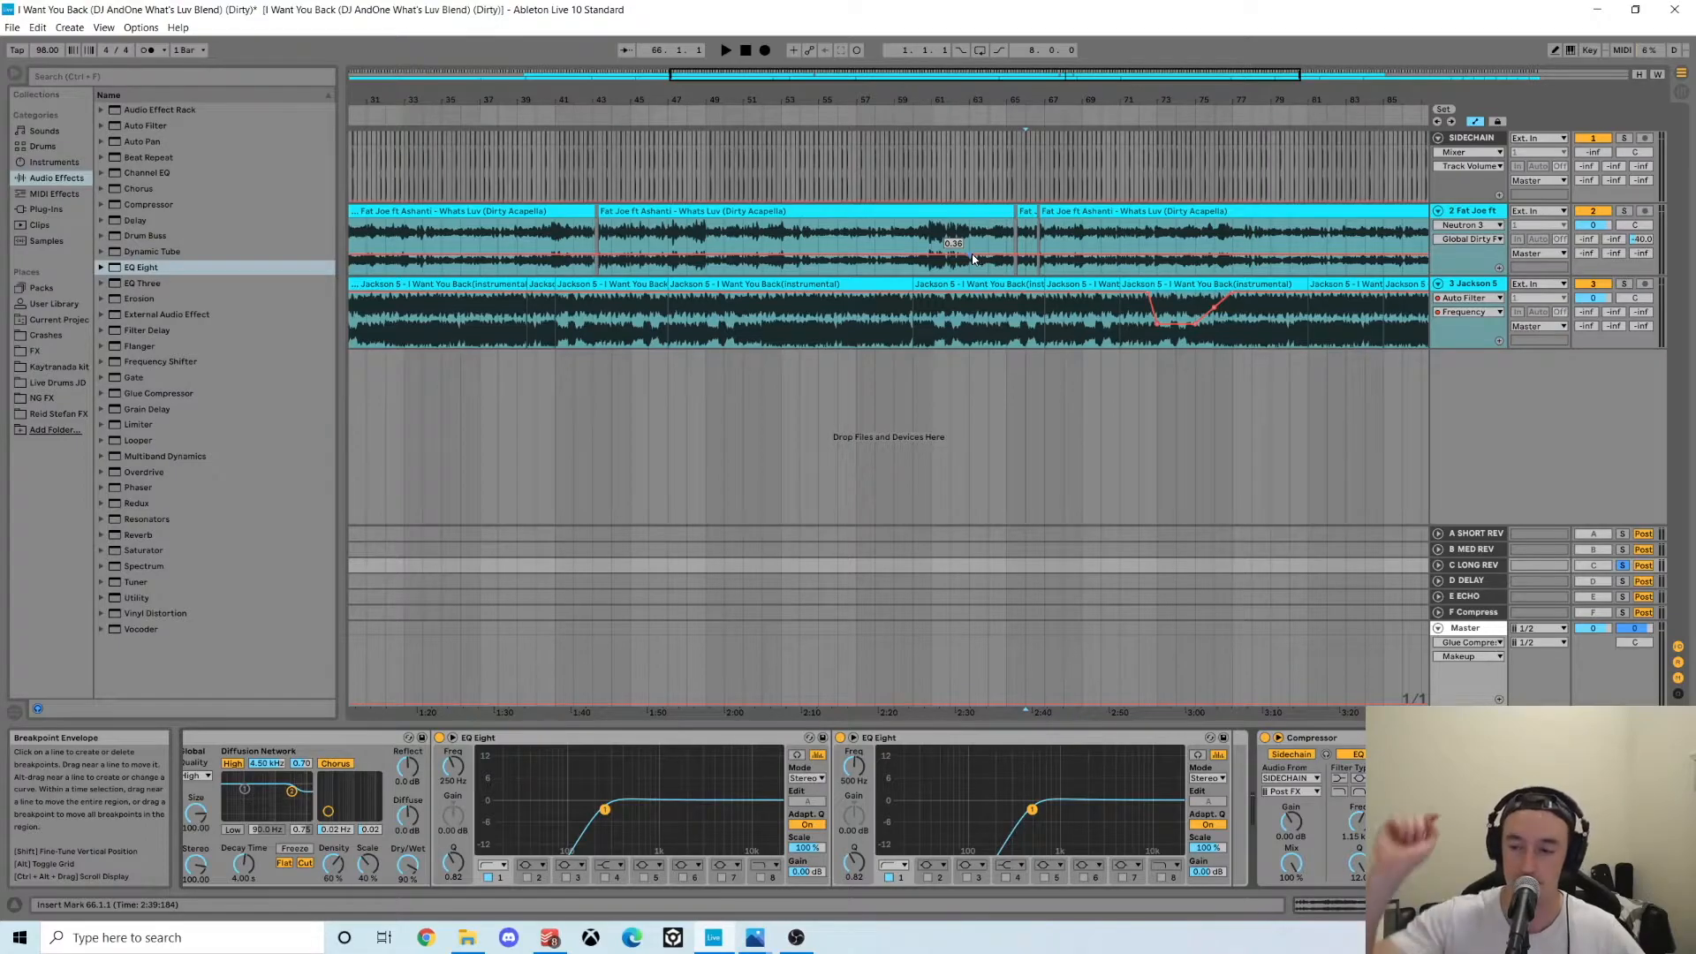
{"action": "scroll", "coordinate": [883, 819], "scroll_direction": "up", "scroll_amount": 2}
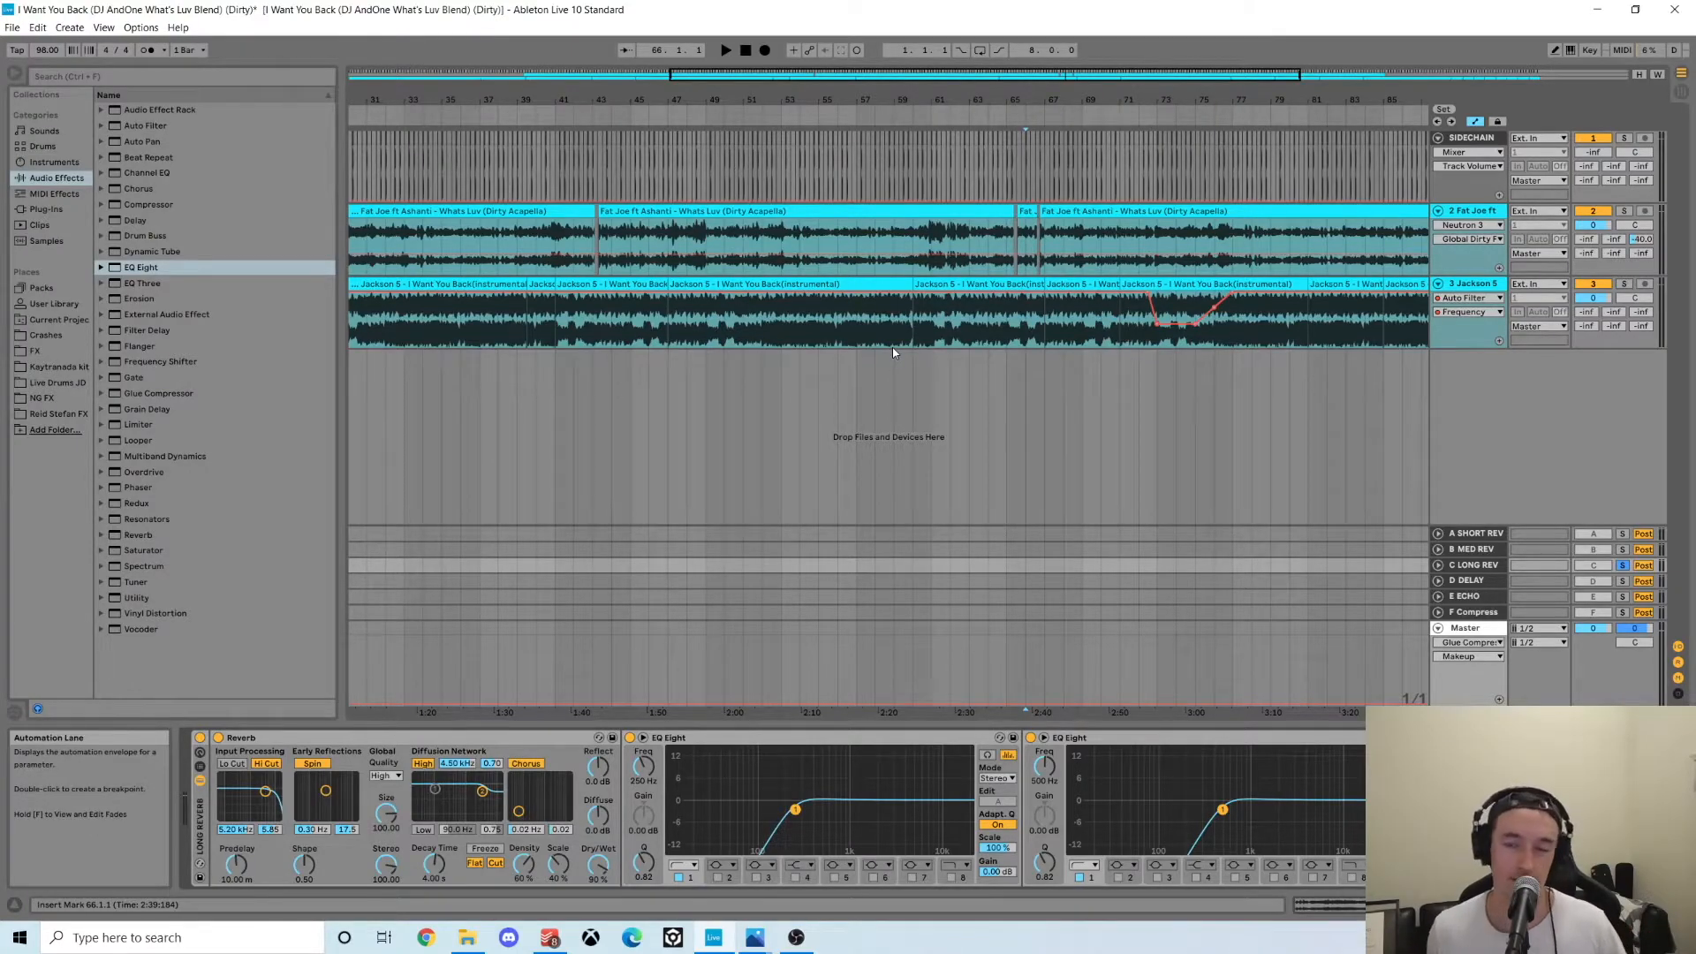
- Examine the Master track's Utility with Bass Mono and its Limiter, comparing them with the Jackson 5 instrumental's device chain
{"action": "left_click", "coordinate": [800, 309]}
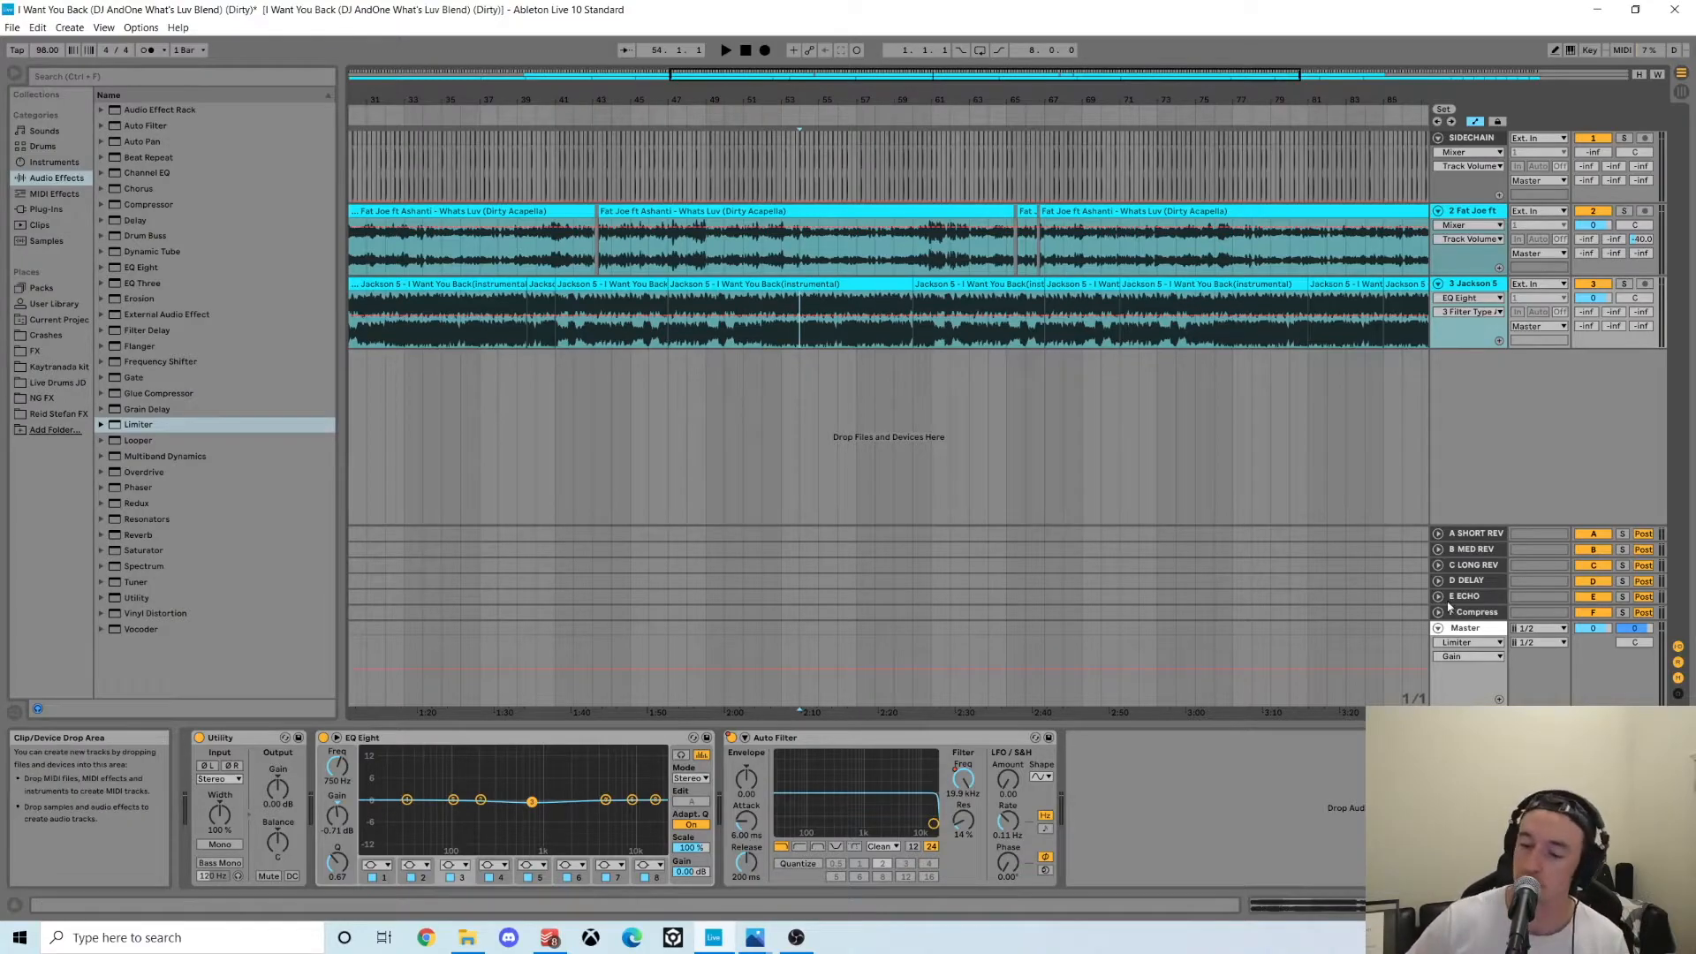
{"action": "left_click", "coordinate": [1476, 629]}
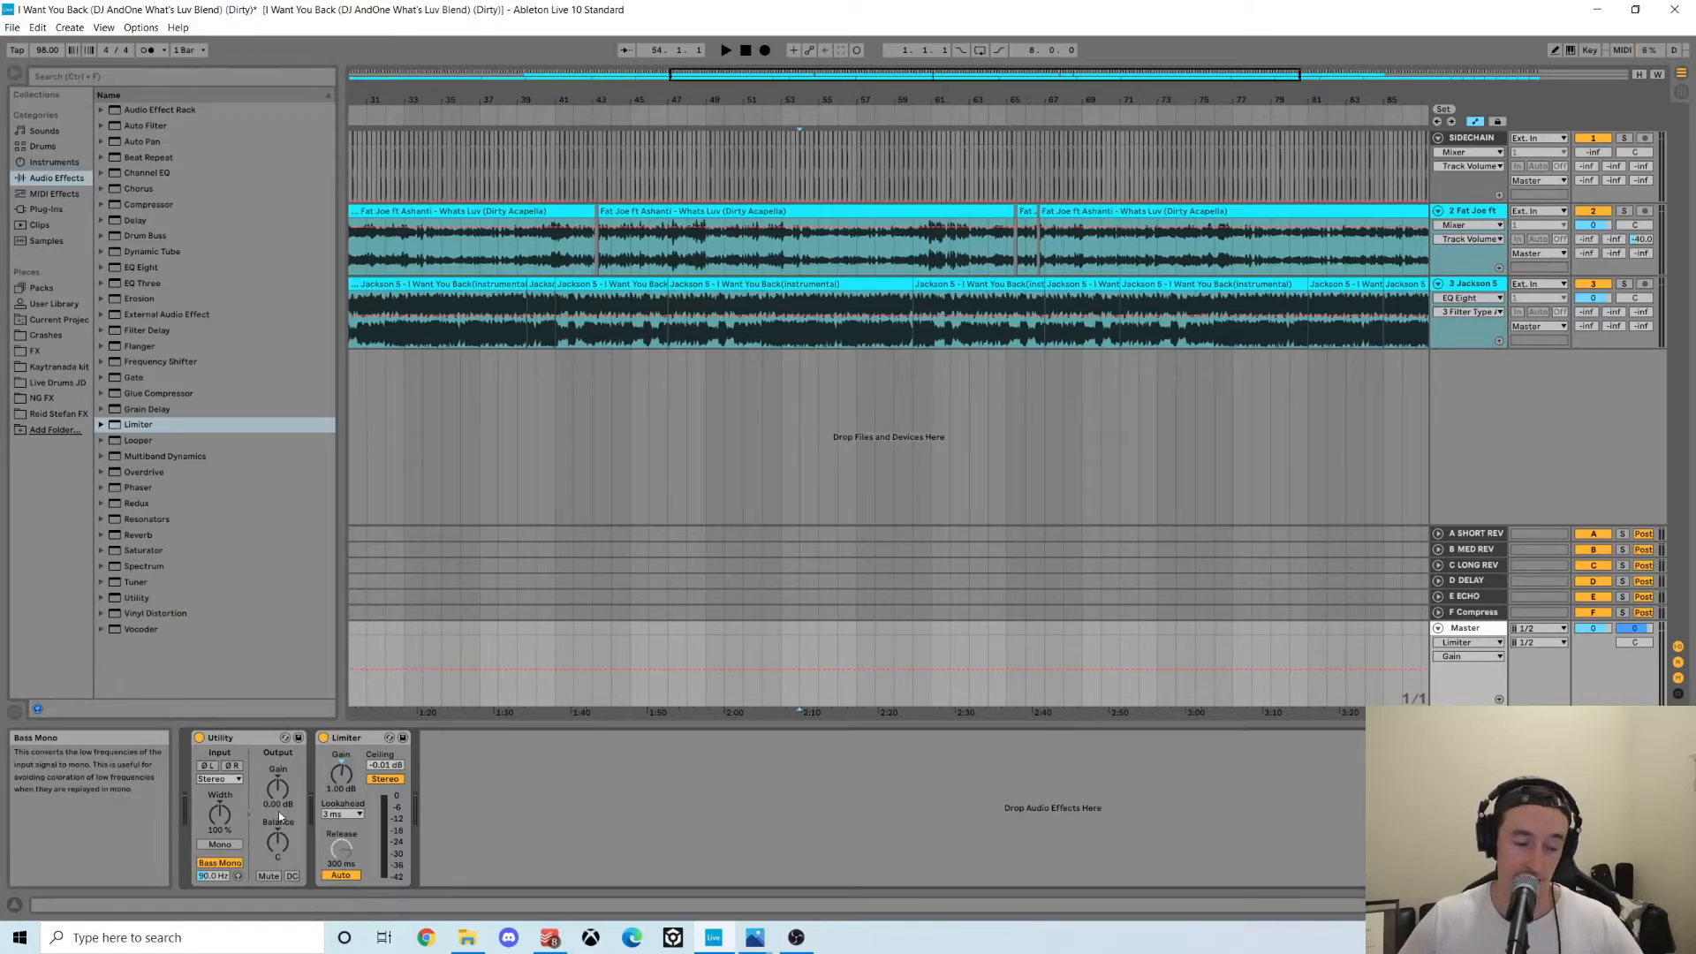
{"action": "left_click", "coordinate": [256, 735]}
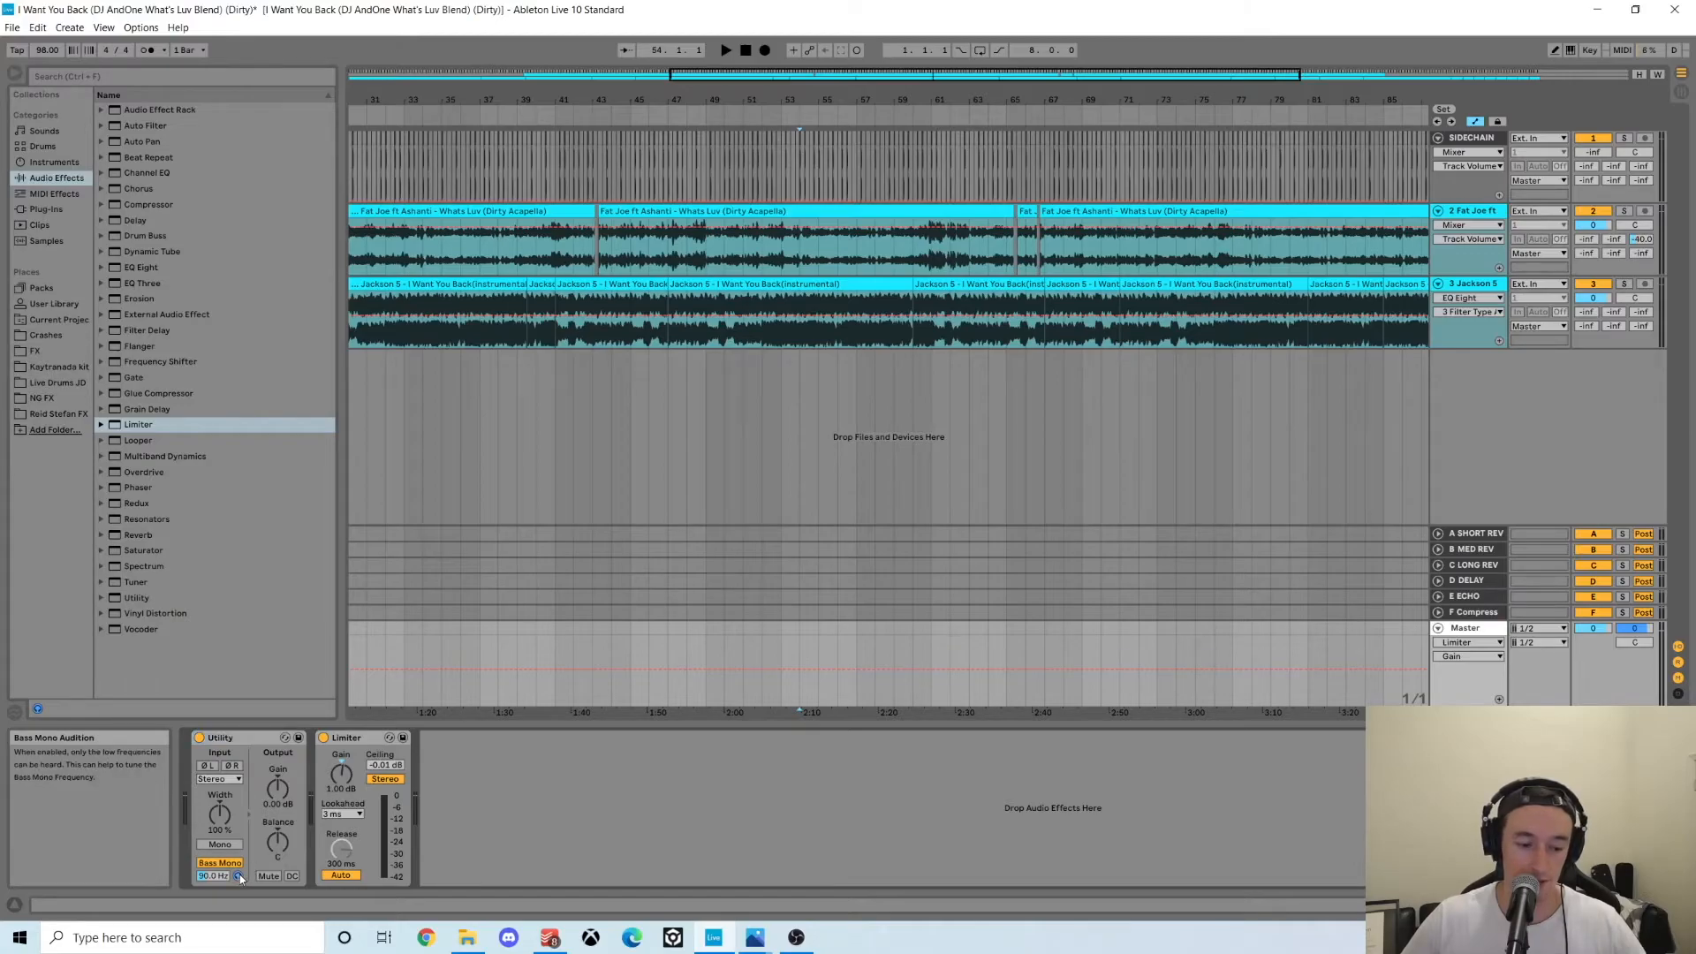
{"action": "left_click", "coordinate": [670, 341]}
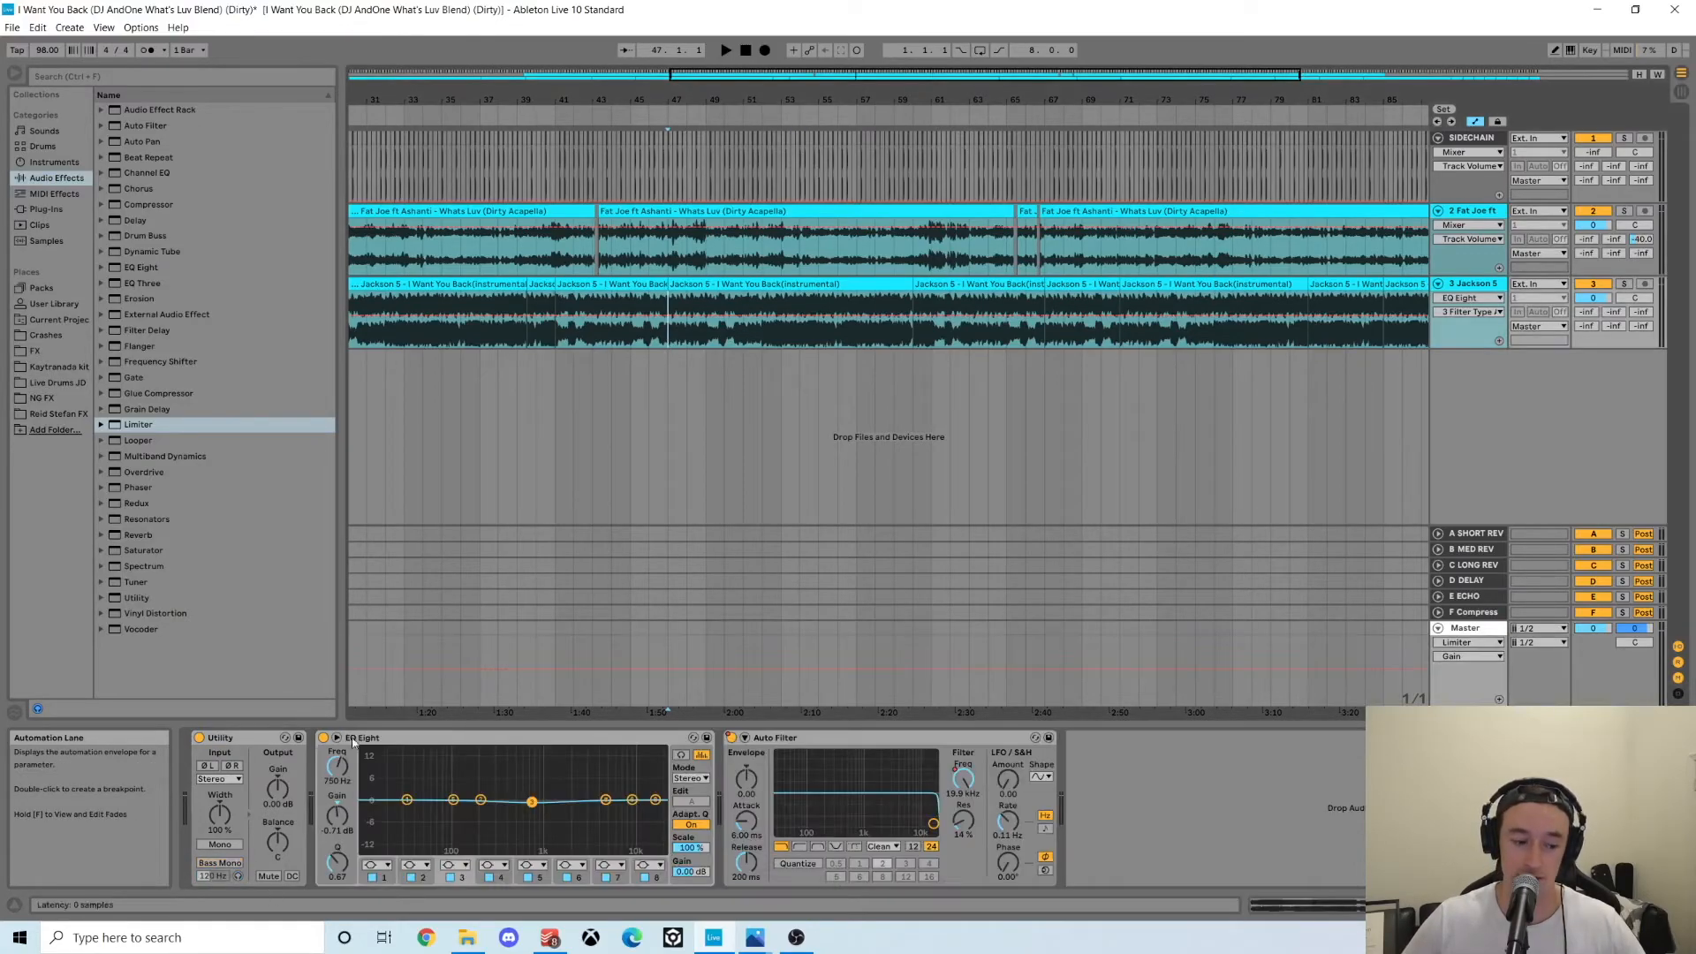
{"action": "left_click", "coordinate": [1464, 628]}
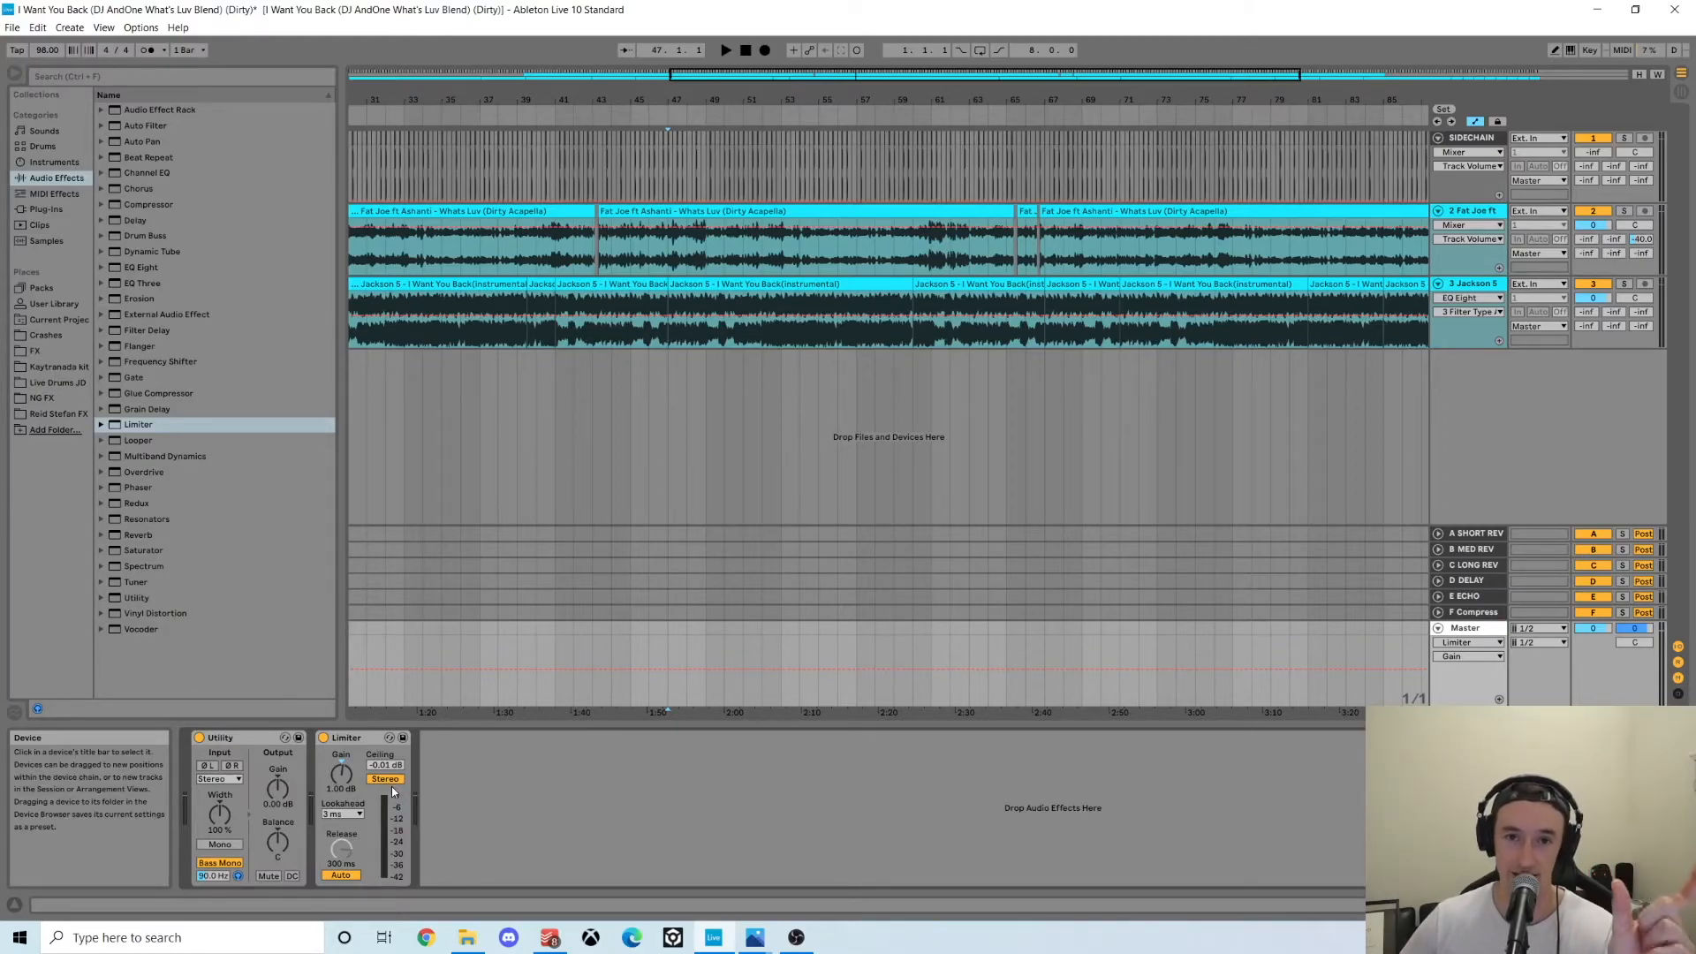
- Play the blend from about bar 45 and compare the sound with the Master's Utility bypassed and re-enabled twice
{"action": "left_click", "coordinate": [644, 333]}
{"action": "left_click", "coordinate": [648, 653]}
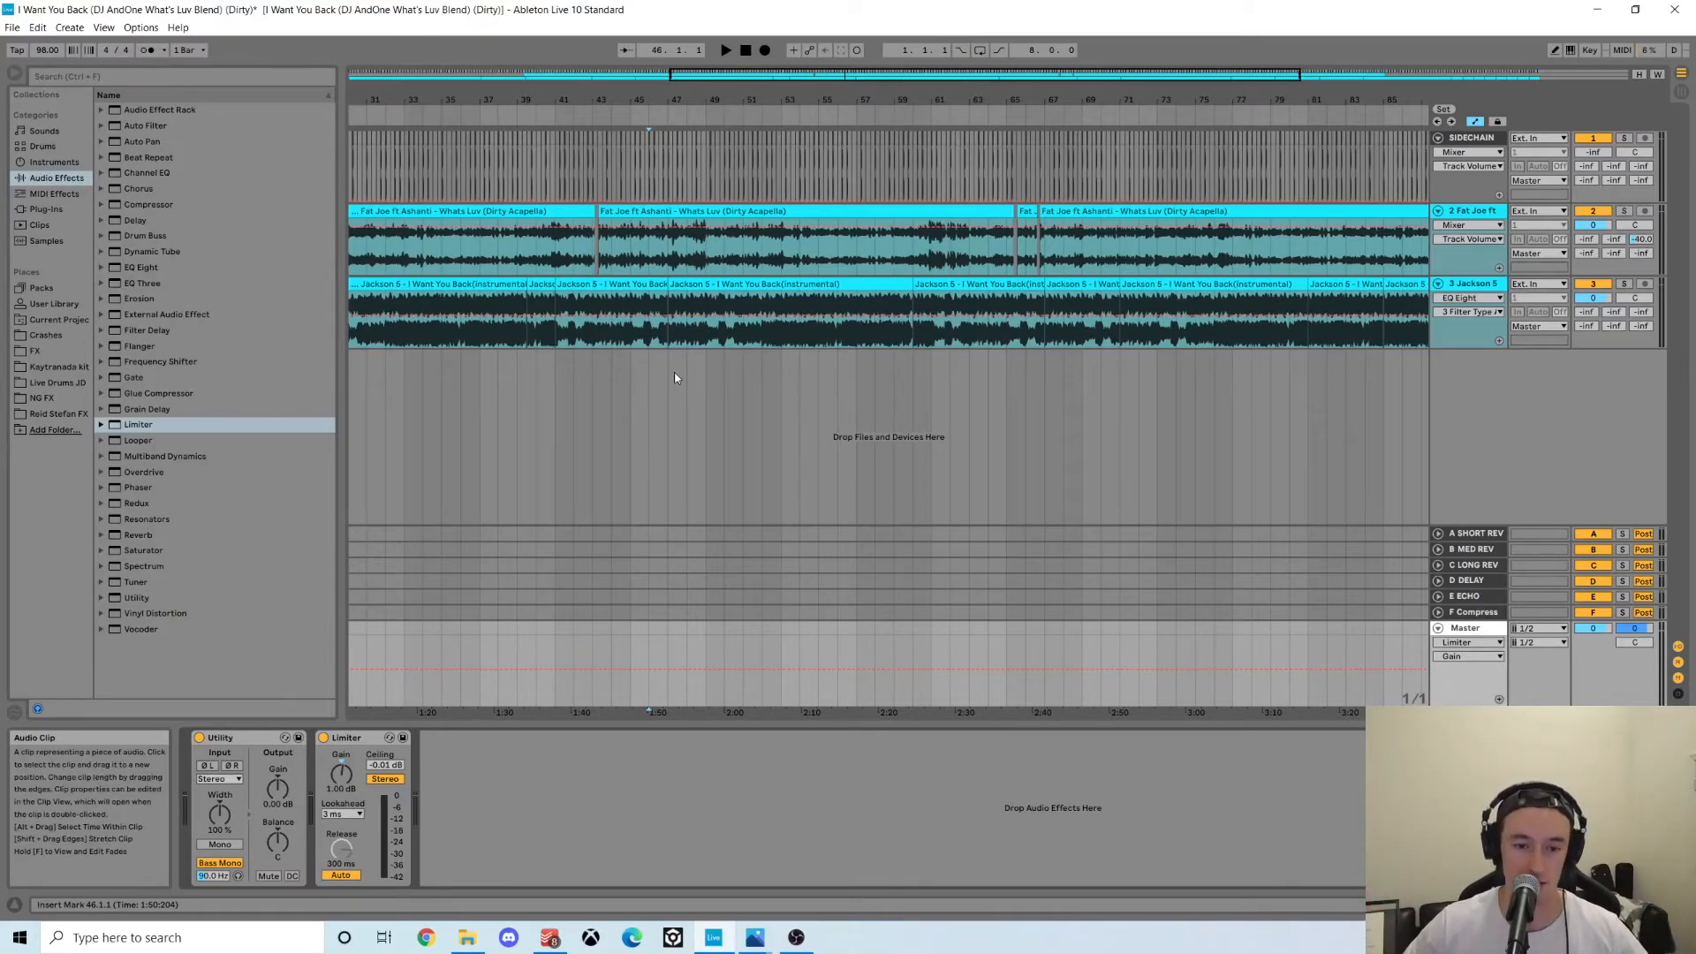
{"action": "key", "text": "space"}
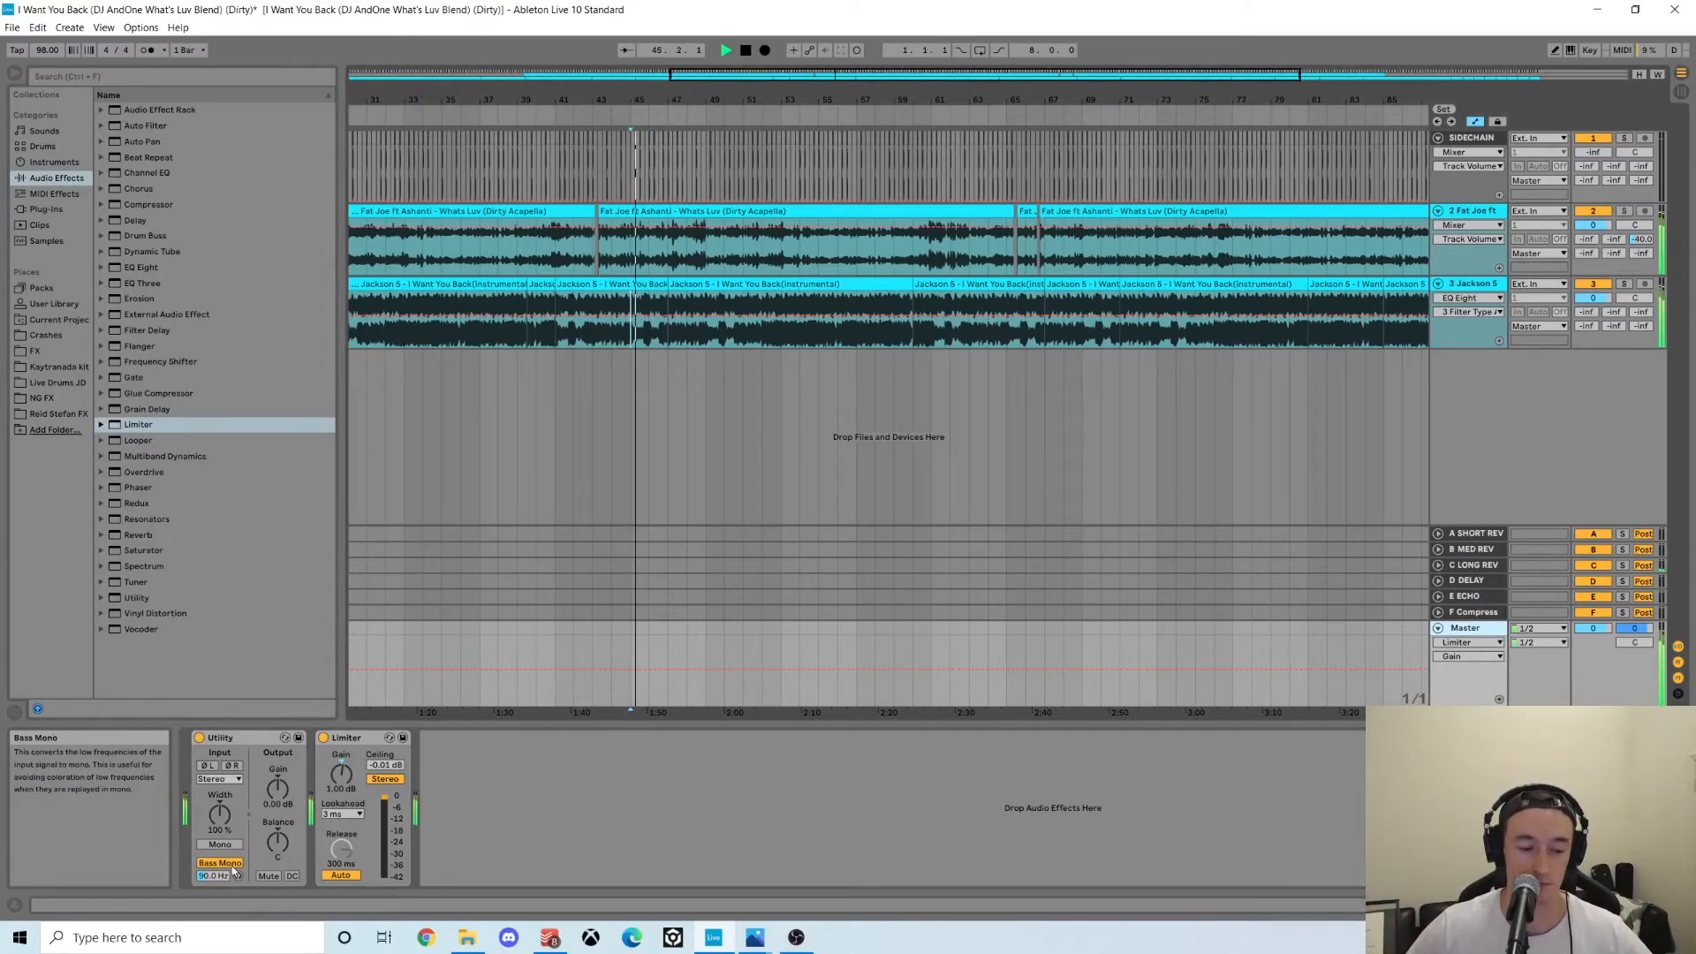
{"action": "left_click", "coordinate": [200, 738]}
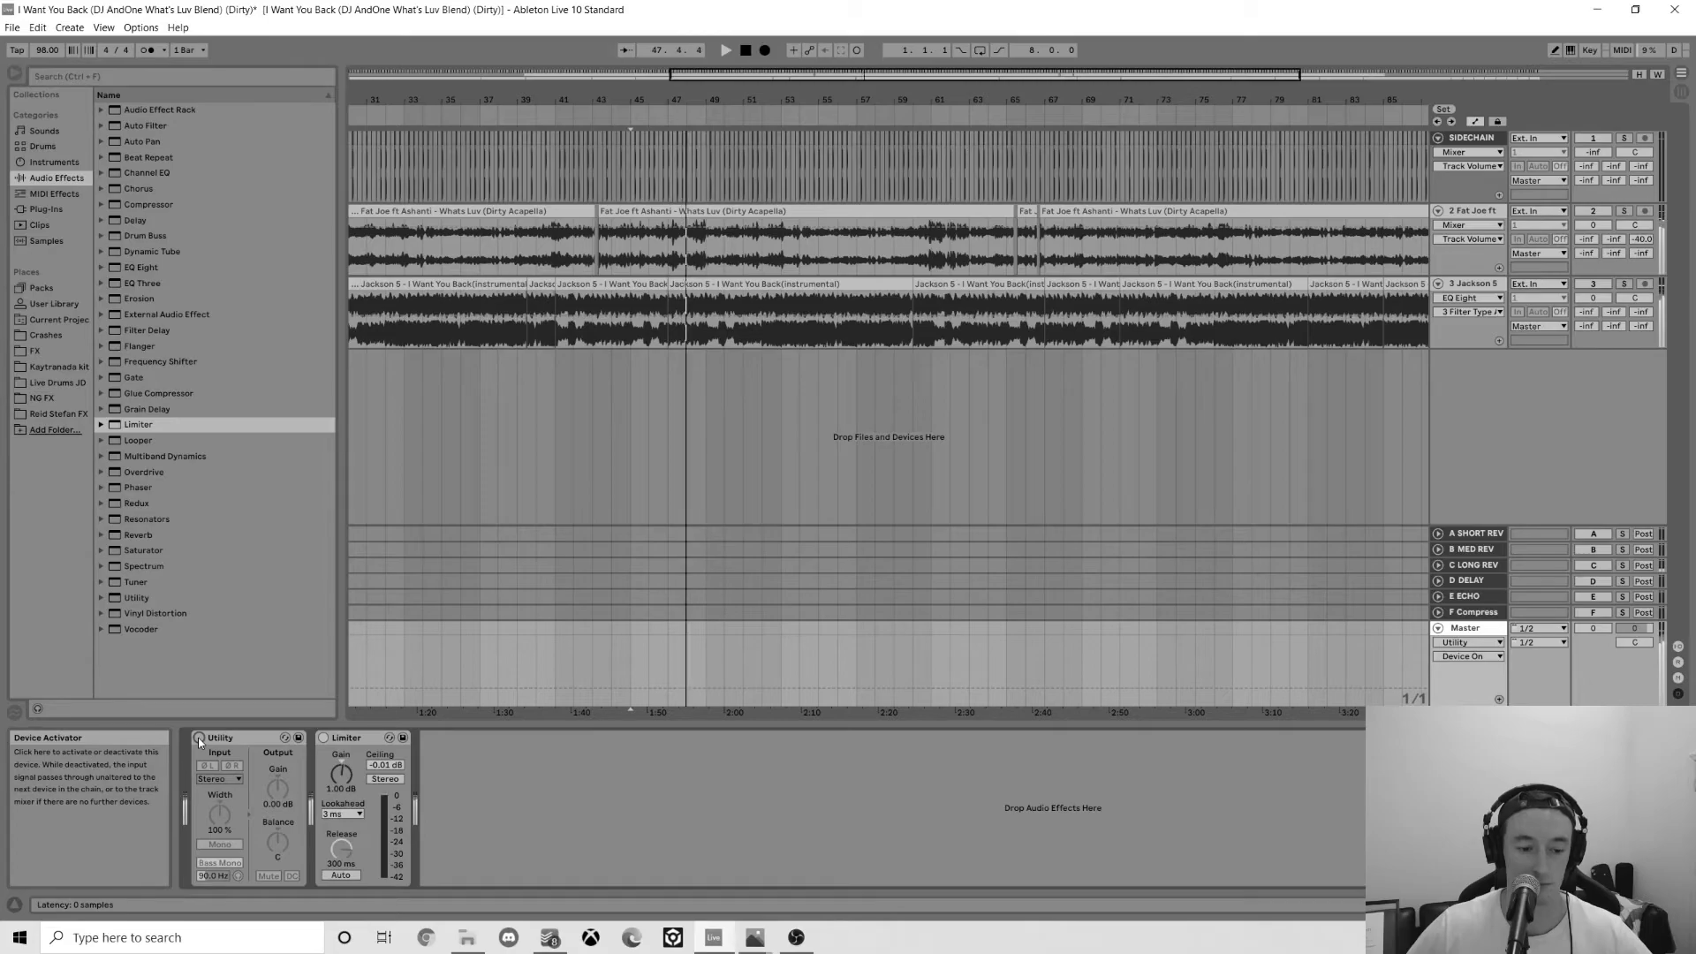
{"action": "left_click", "coordinate": [199, 738]}
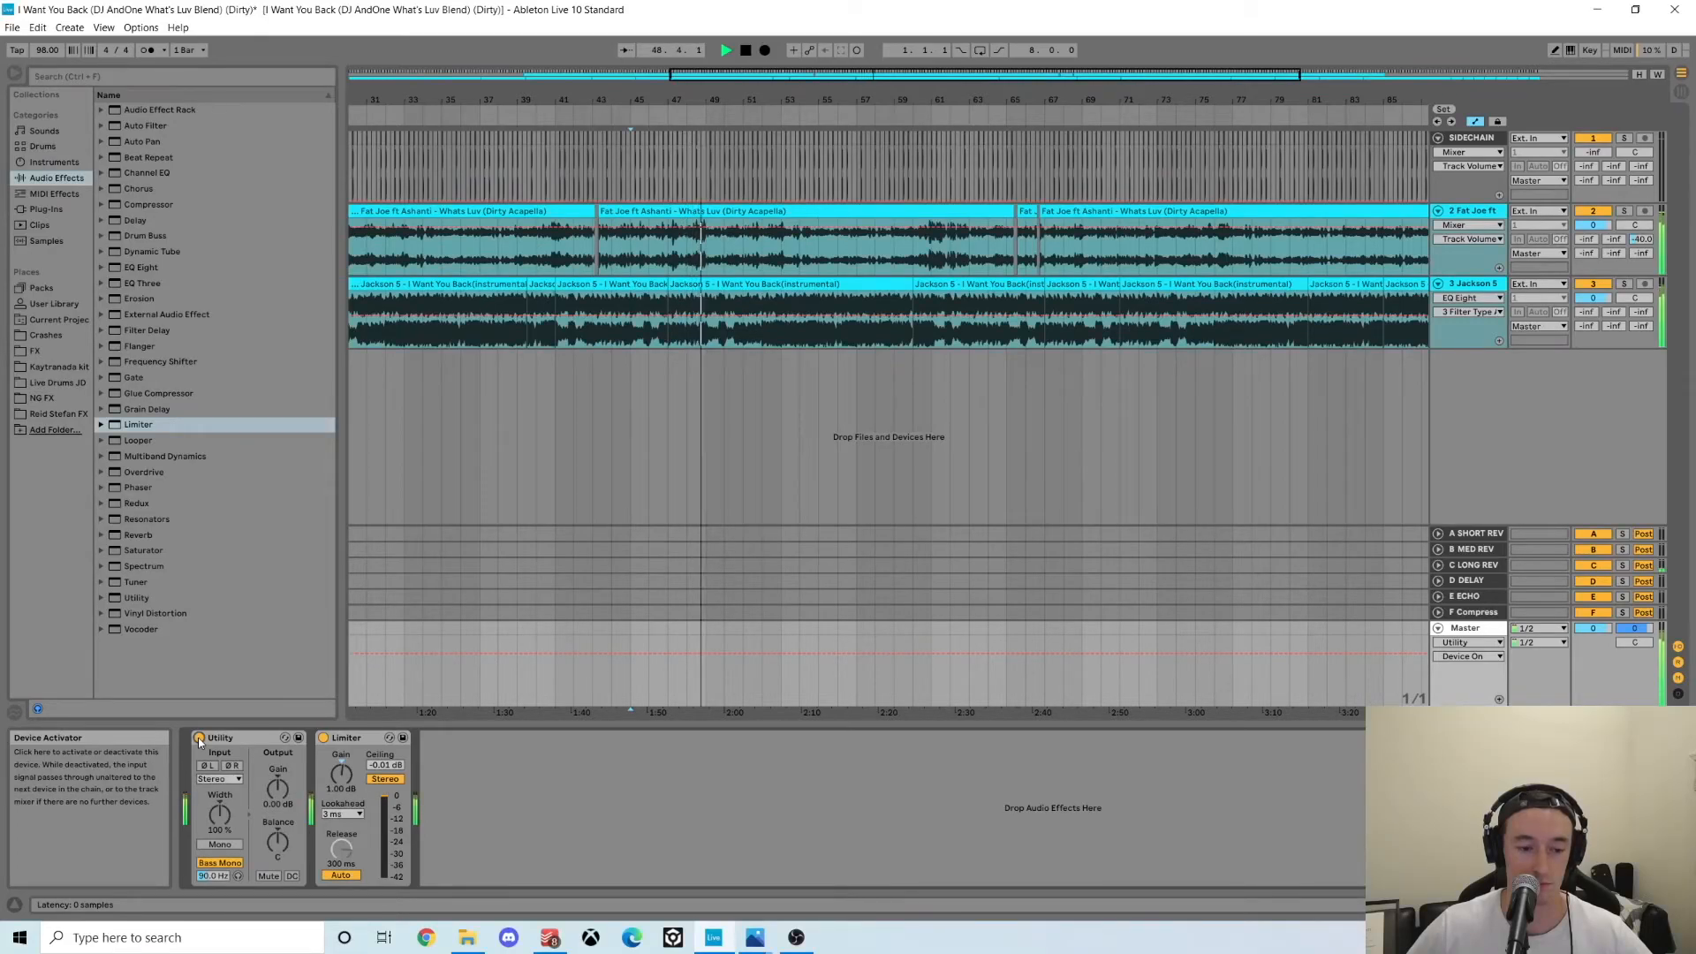
{"action": "left_click", "coordinate": [200, 739]}
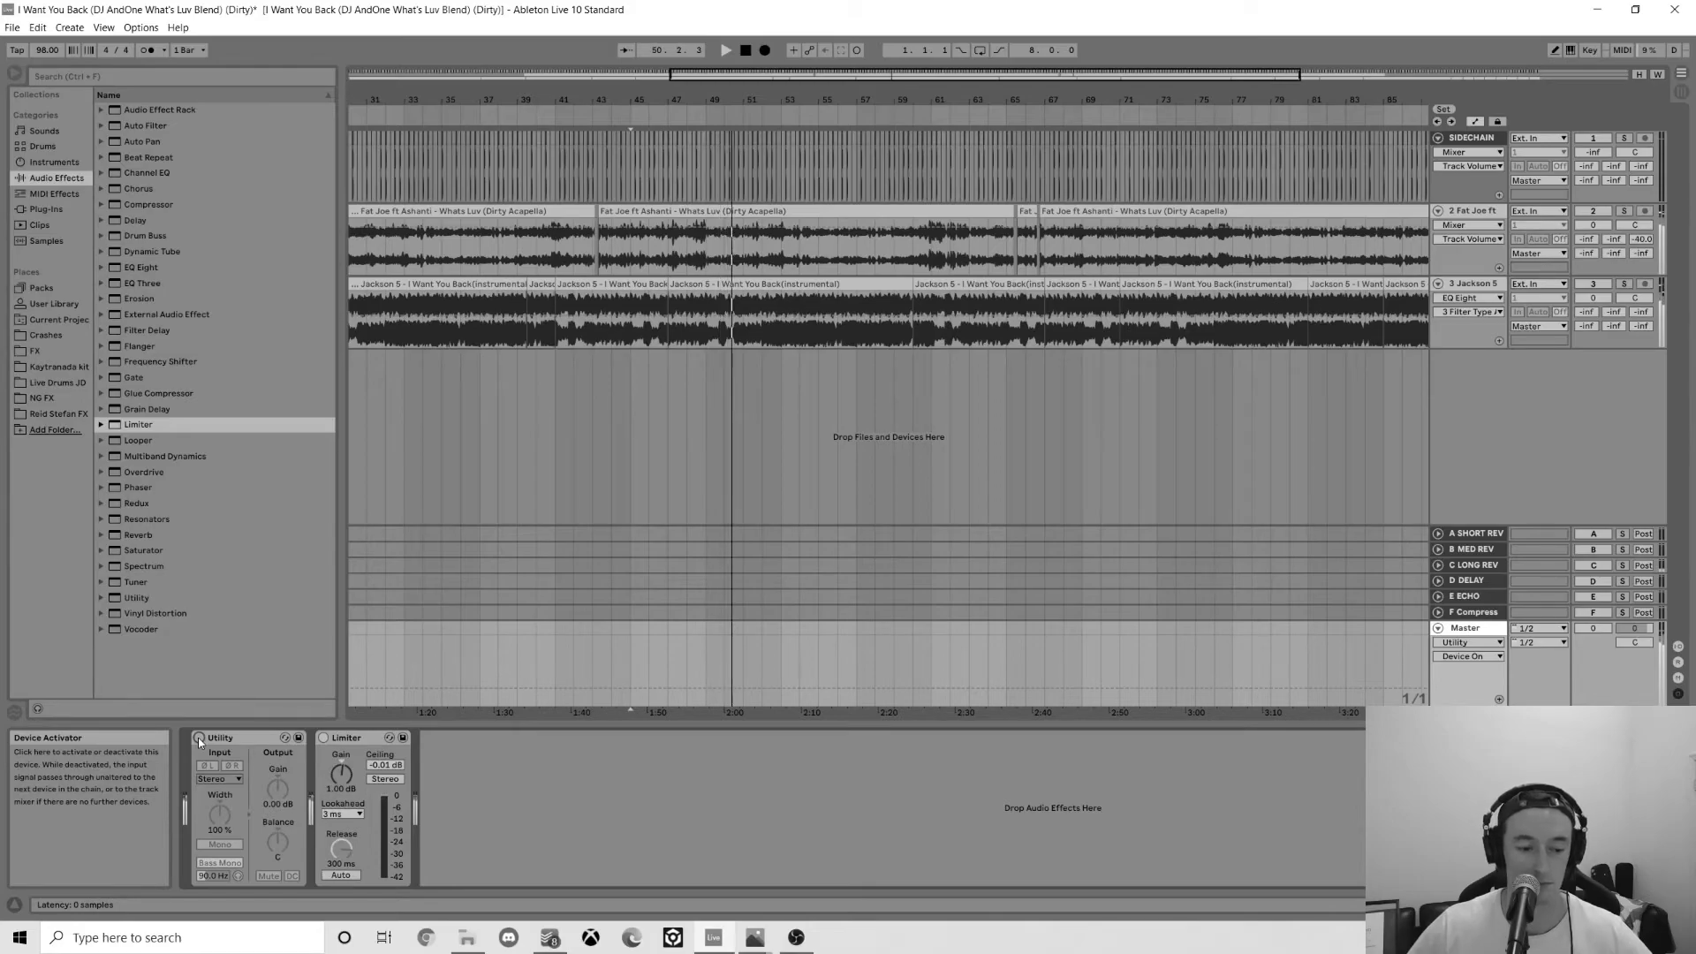
{"action": "left_click", "coordinate": [199, 739]}
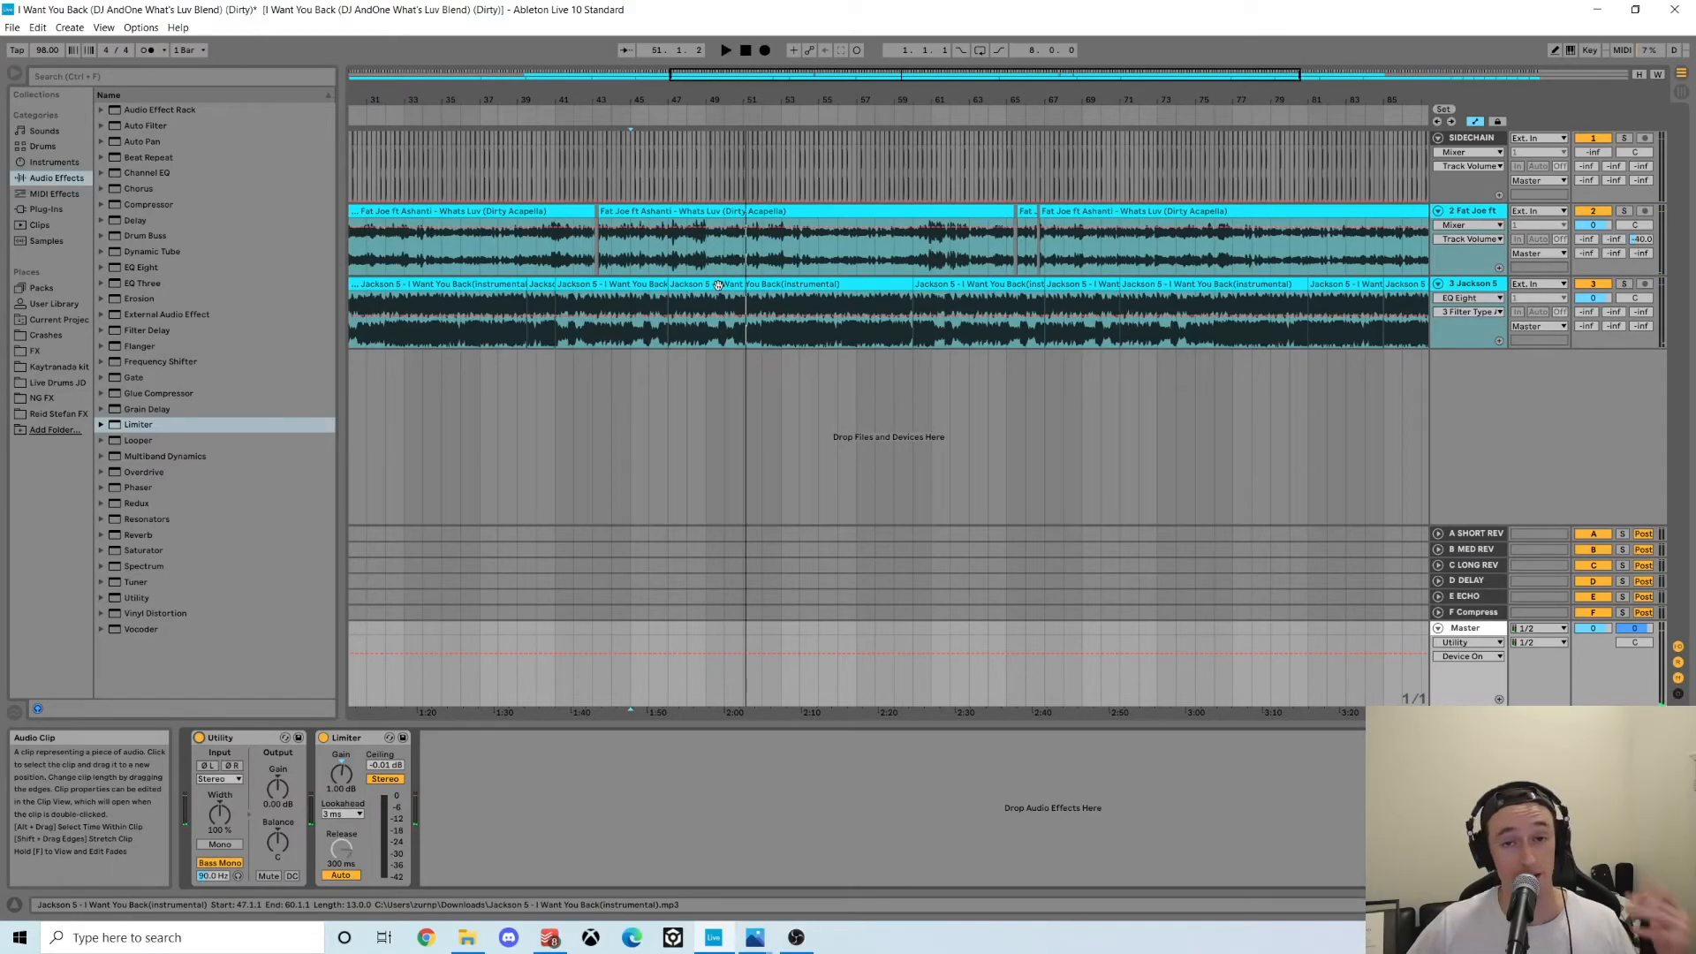